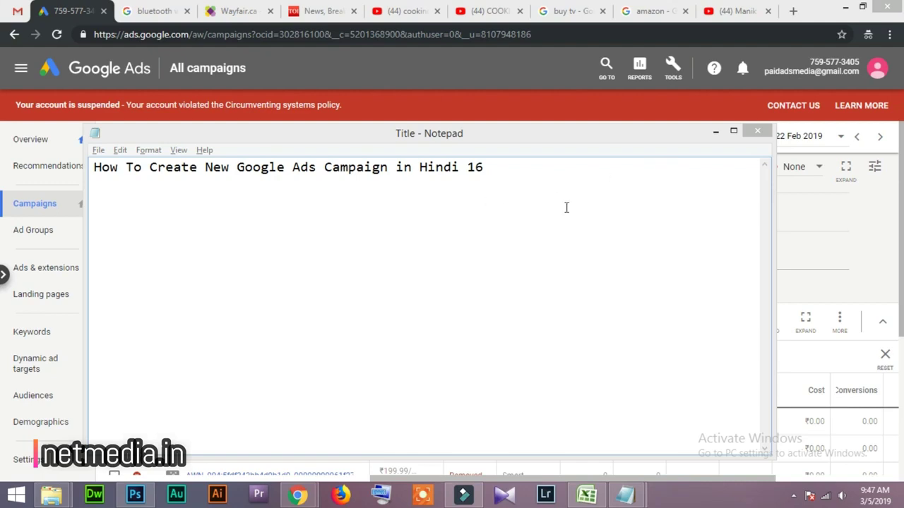
Minimise the Notepad window and start creating a new campaign in Google Ads
click(713, 132)
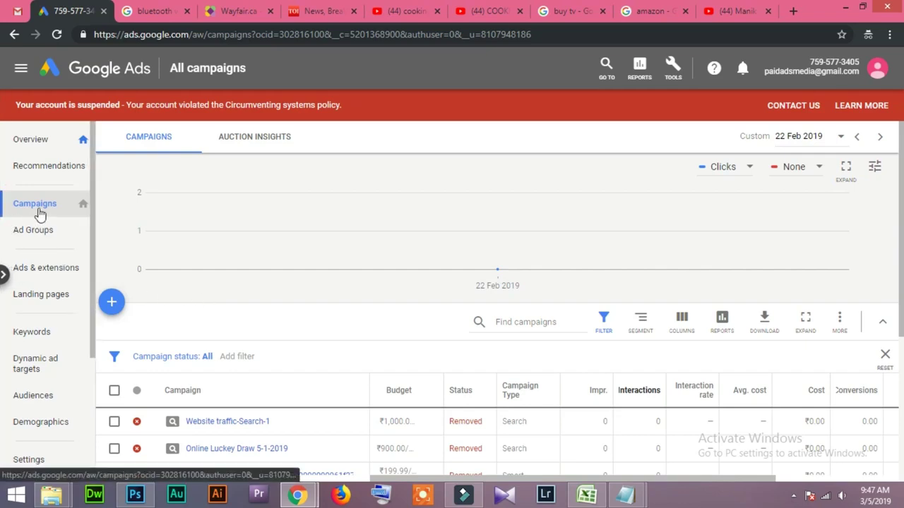
click(112, 303)
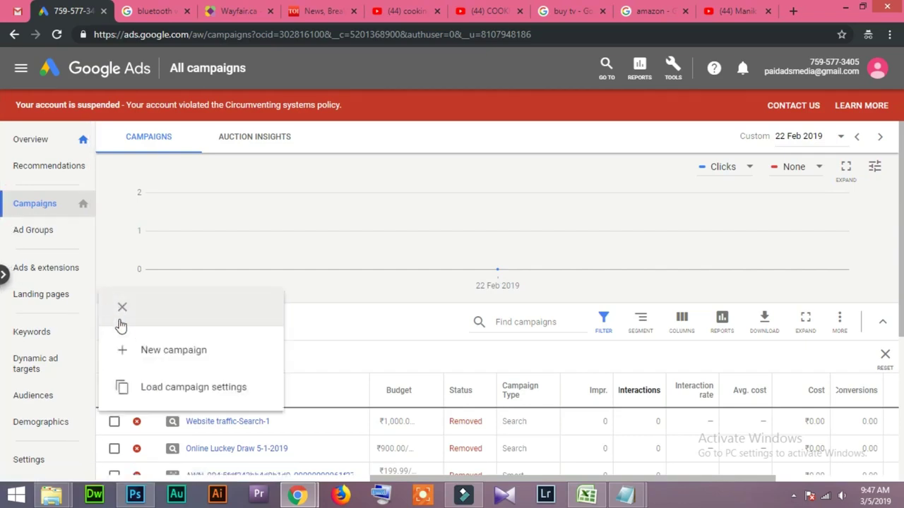
click(177, 353)
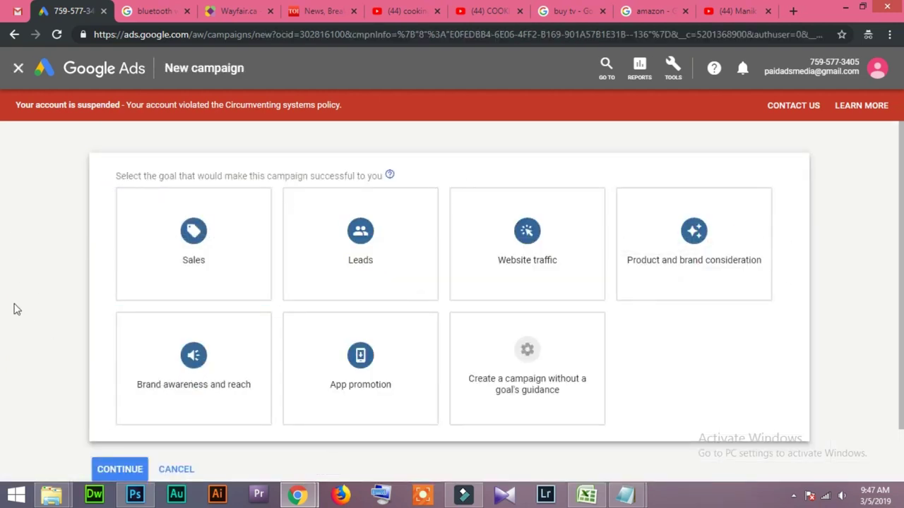
Choose to create the campaign without a goal's guidance and select Search as the campaign type
scroll(16, 308, down, 1)
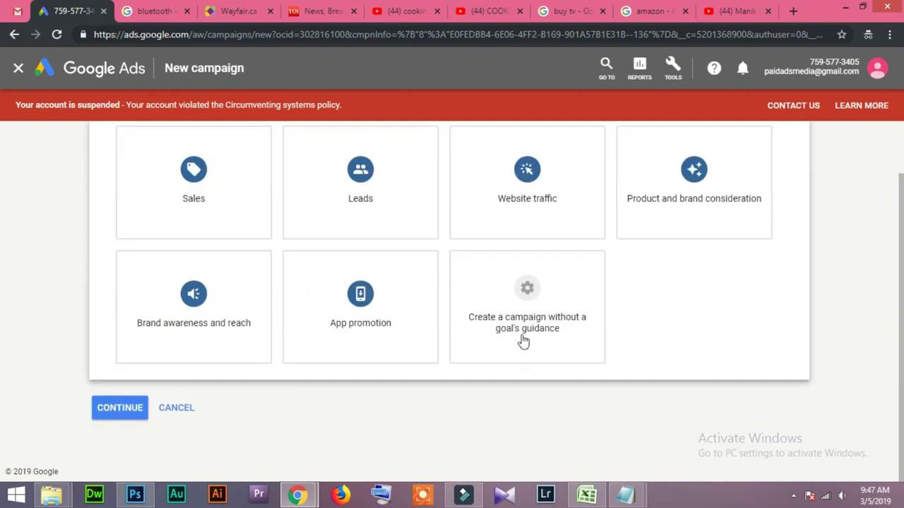
click(526, 297)
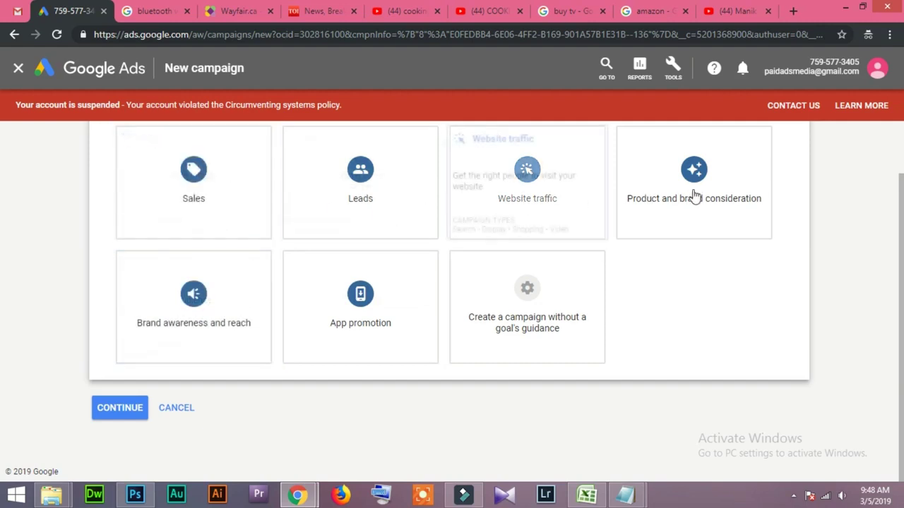
click(523, 280)
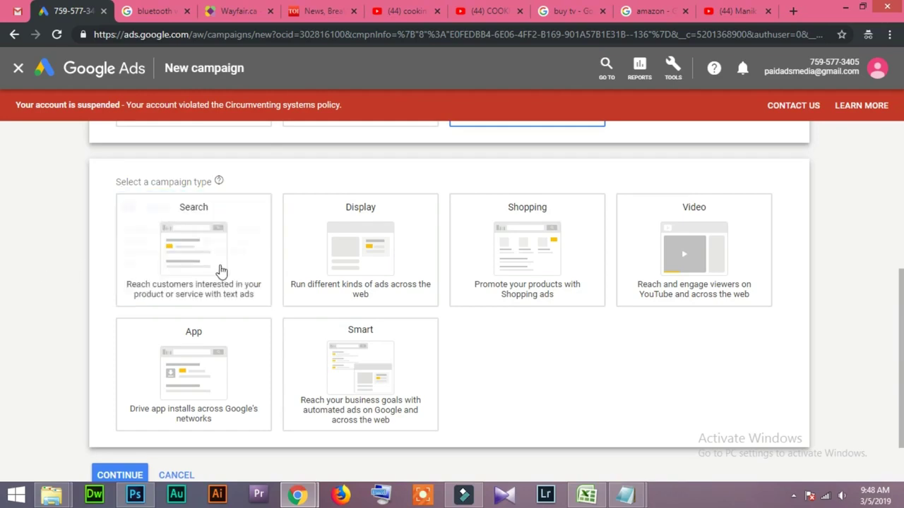
click(190, 272)
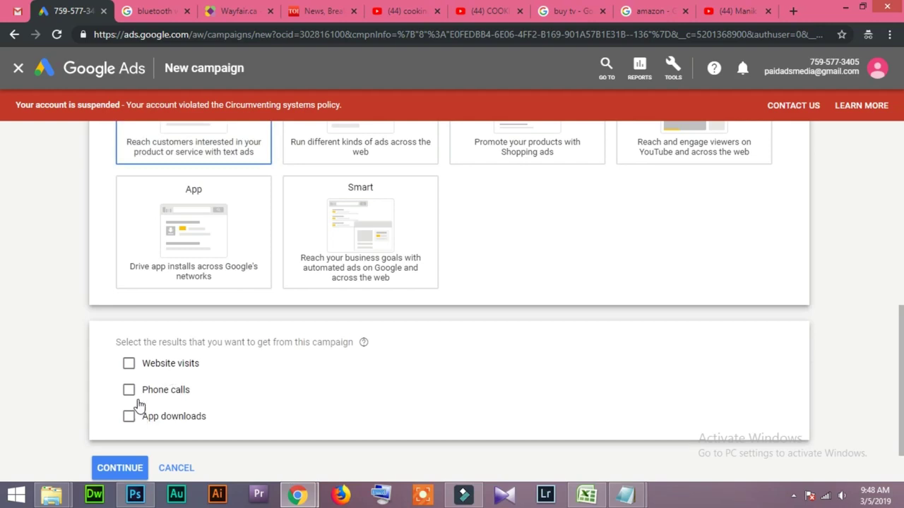
click(129, 366)
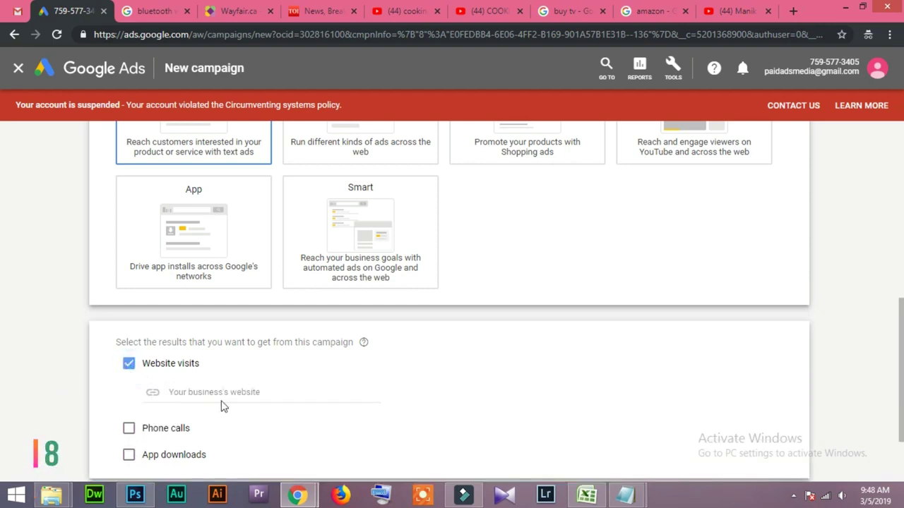
click(223, 394)
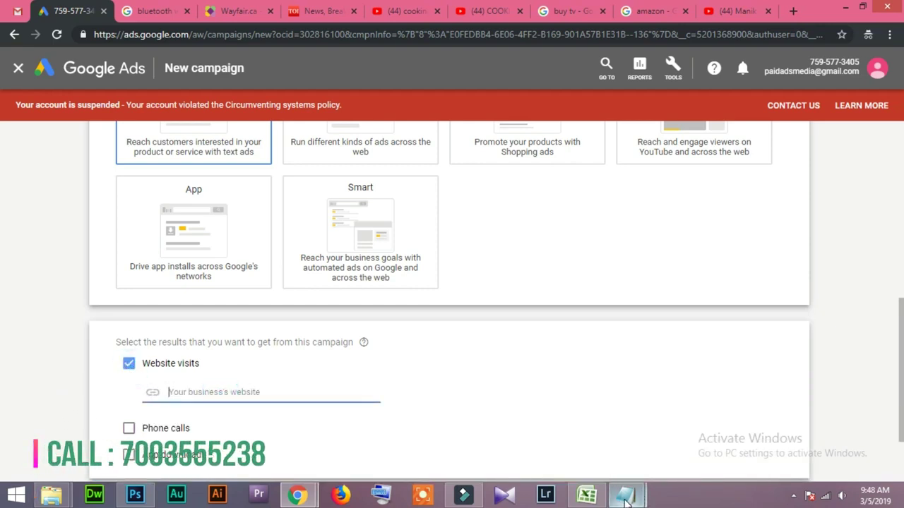
mouse_move(626, 494)
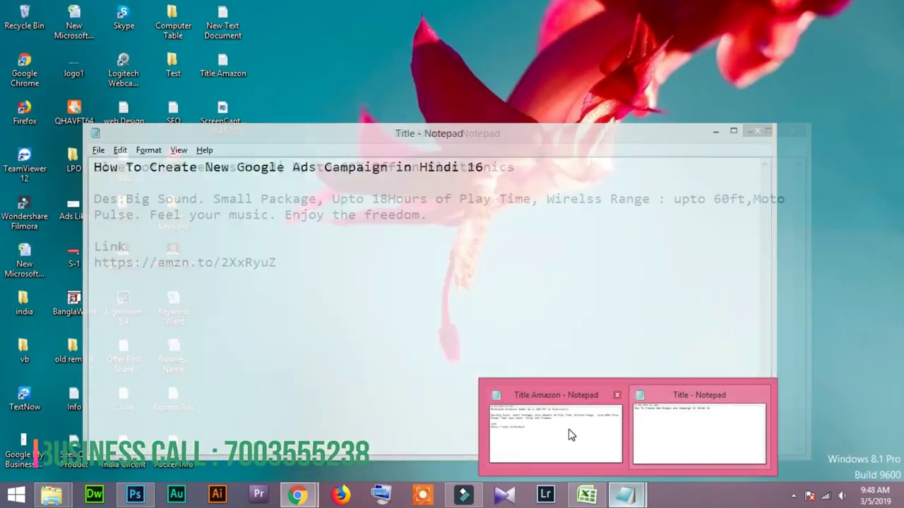
click(570, 431)
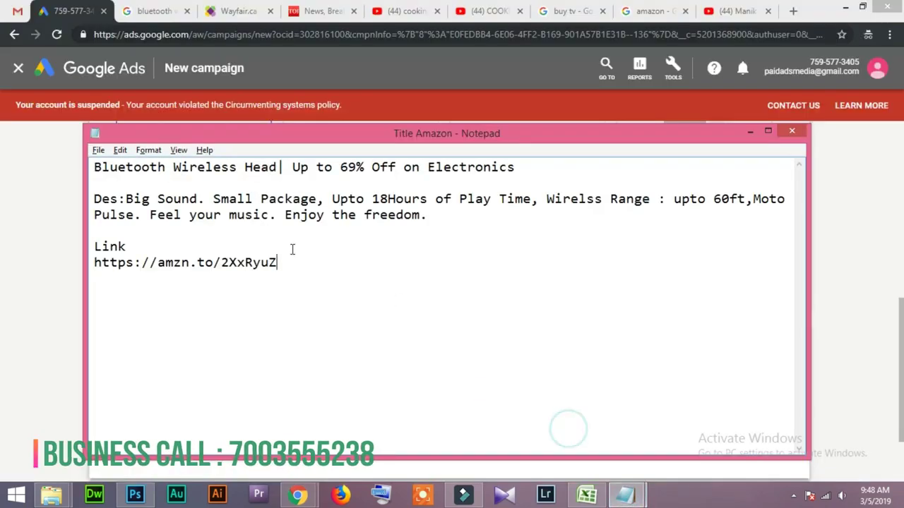
drag(300, 261, 32, 262)
key(ctrl+c)
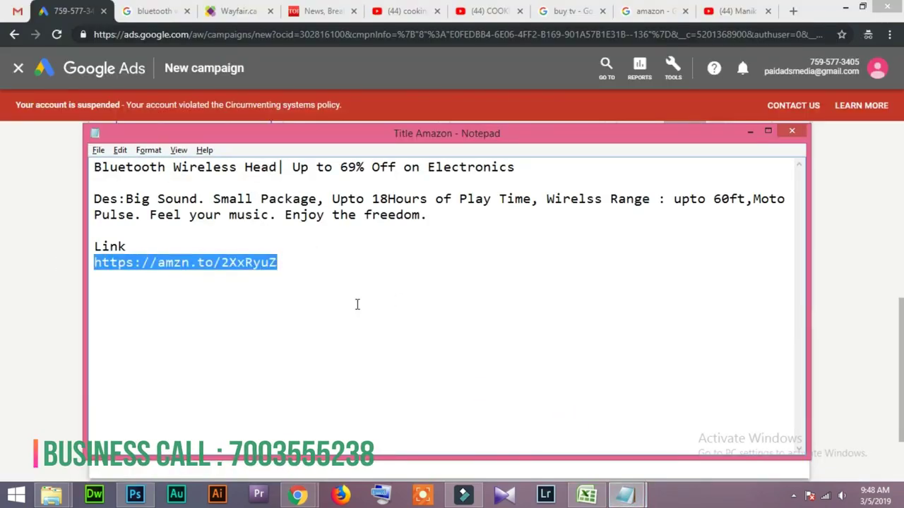
key(alt+Tab)
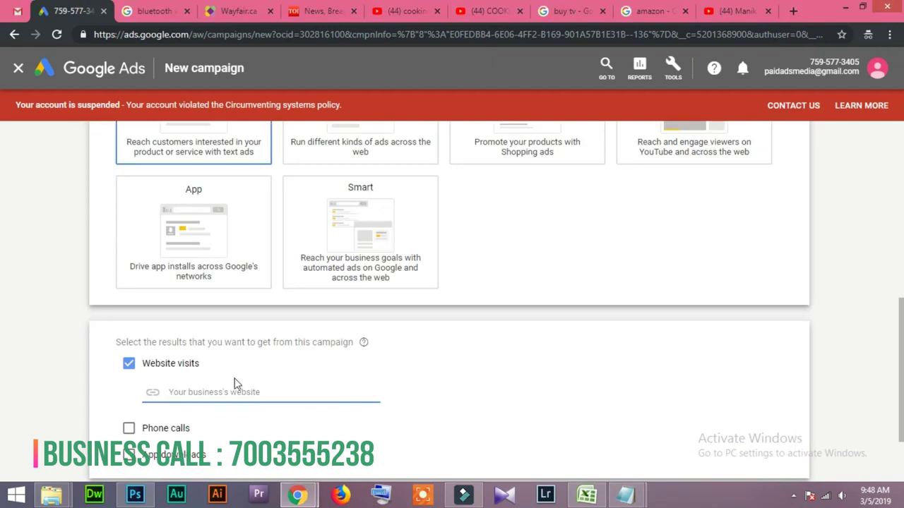
key(ctrl+v)
scroll(6, 387, down, 2)
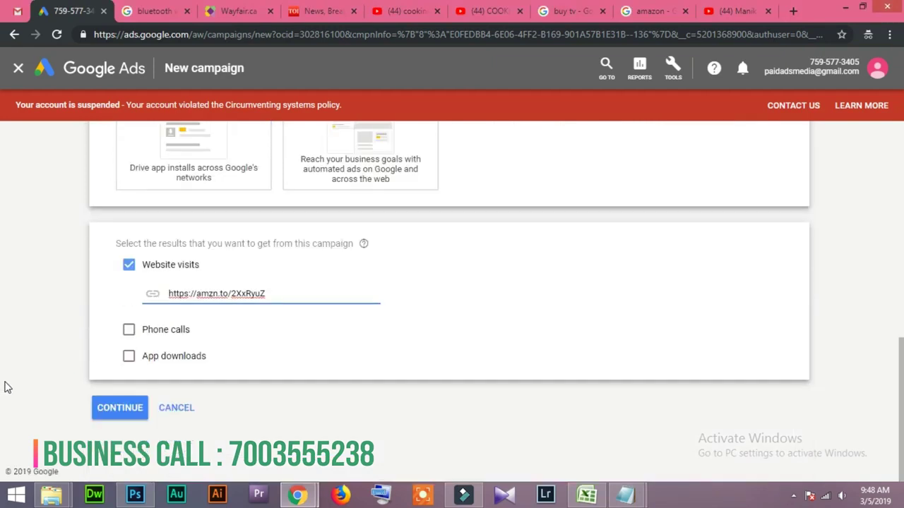
click(120, 410)
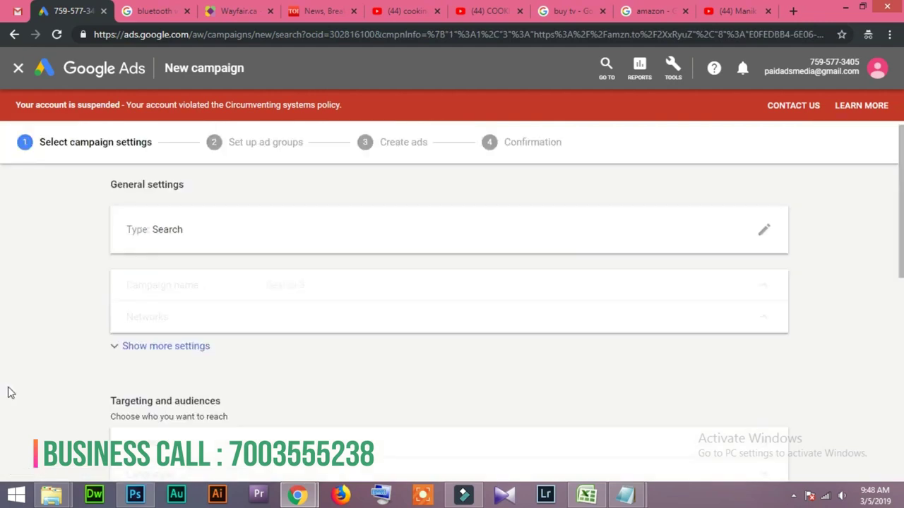
Copy the word "Electronic" from the headline in the Title Amazon Notepad file for the campaign name
click(325, 288)
drag(325, 288, 249, 292)
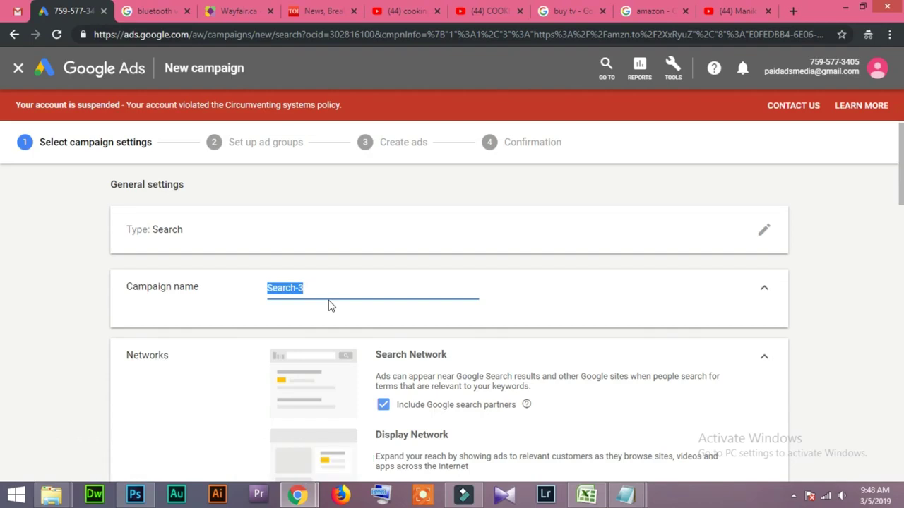
mouse_move(621, 497)
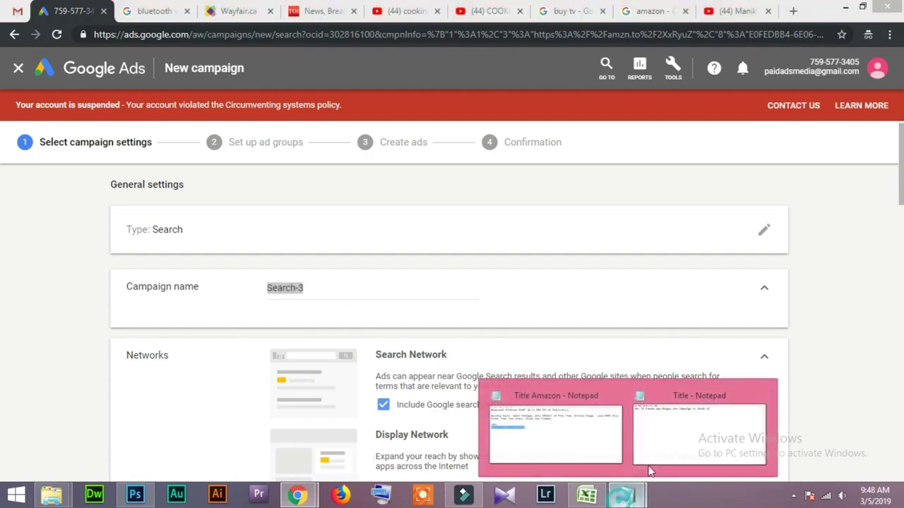
click(668, 432)
click(565, 445)
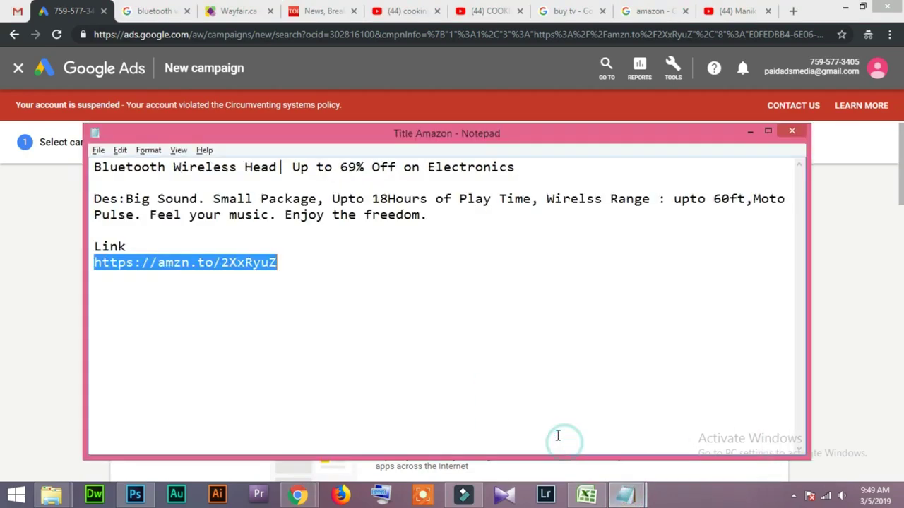
drag(239, 167, 92, 168)
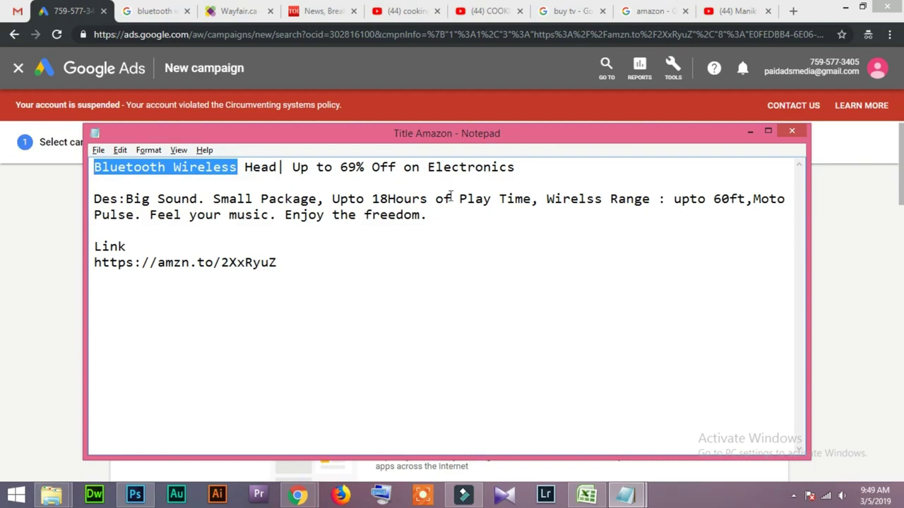
drag(427, 168, 507, 167)
key(ctrl+c)
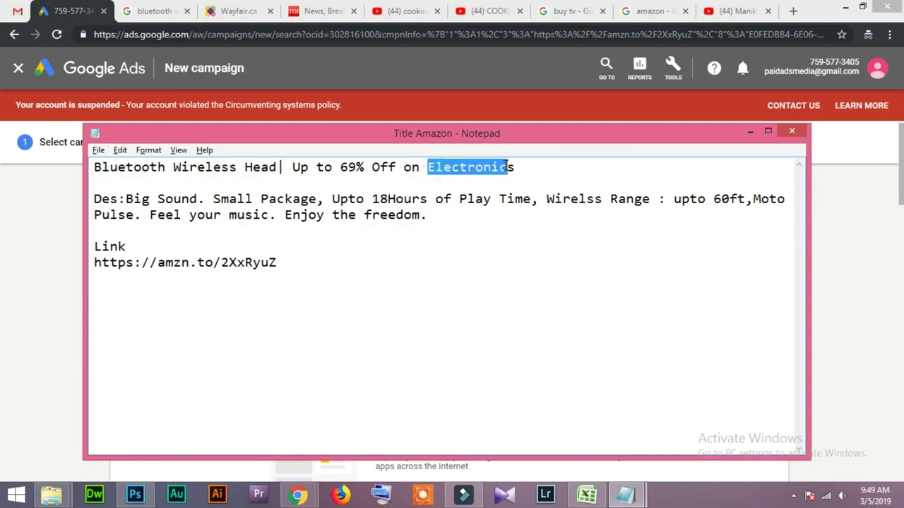
key(alt+Tab)
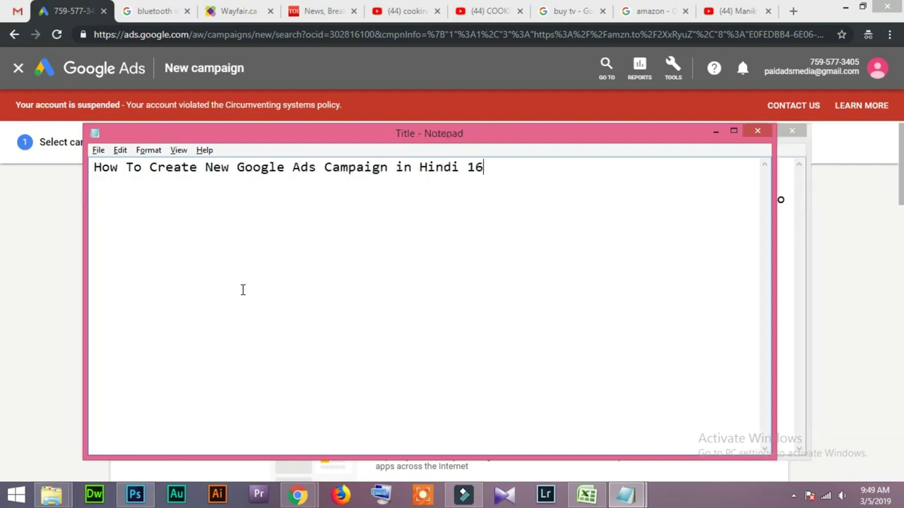
Replace the default campaign name with "Electronic Headphone", using the copied word
click(14, 337)
drag(327, 285, 208, 291)
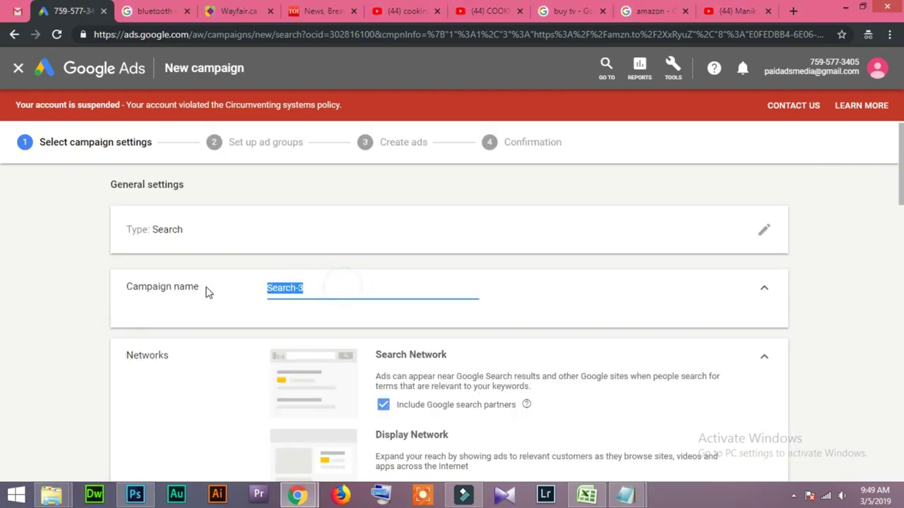
key(ctrl+v)
text(He)
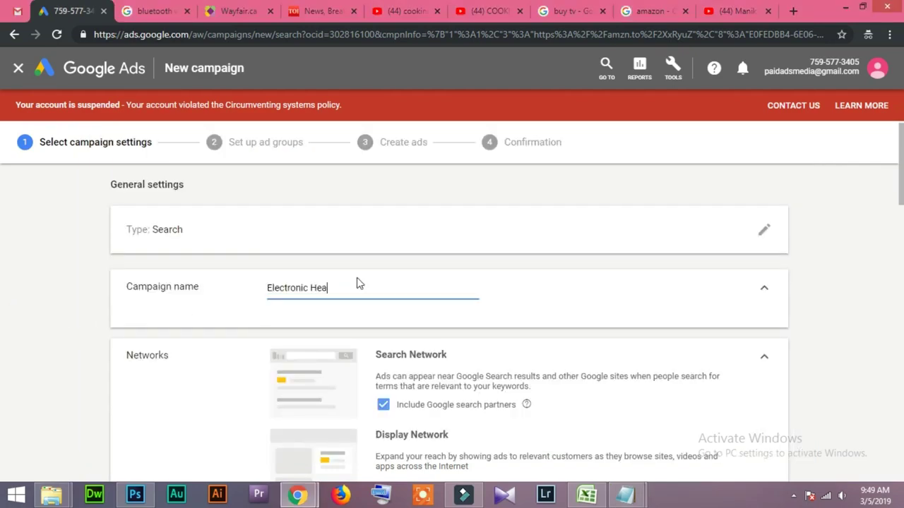
text(adphone)
click(14, 332)
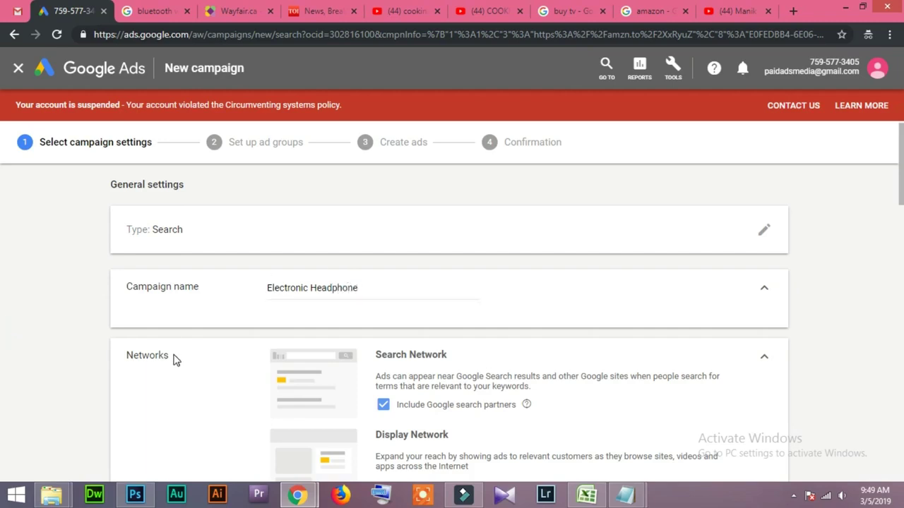
Examine the network options and compare ad placements on the open Google results for bluetooth wireless and buy tv and on the Times of India page
scroll(163, 358, down, 1)
scroll(161, 359, down, 1)
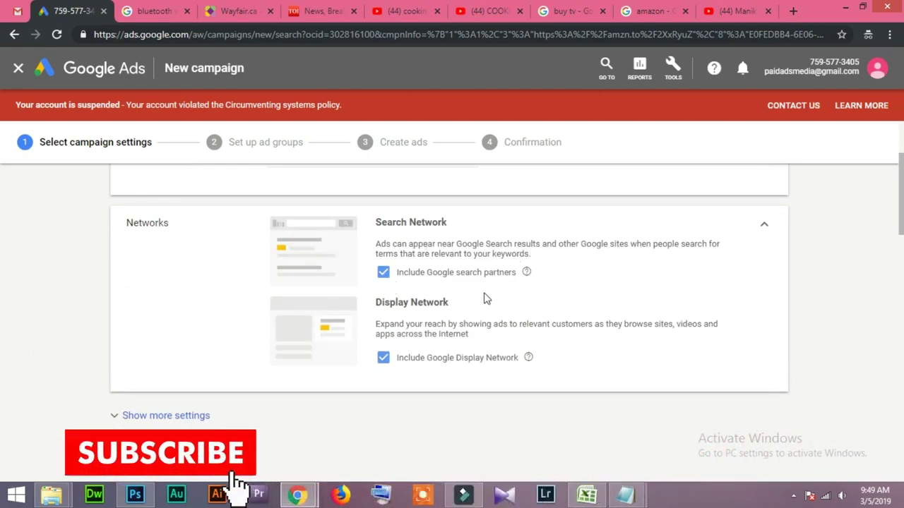
click(152, 10)
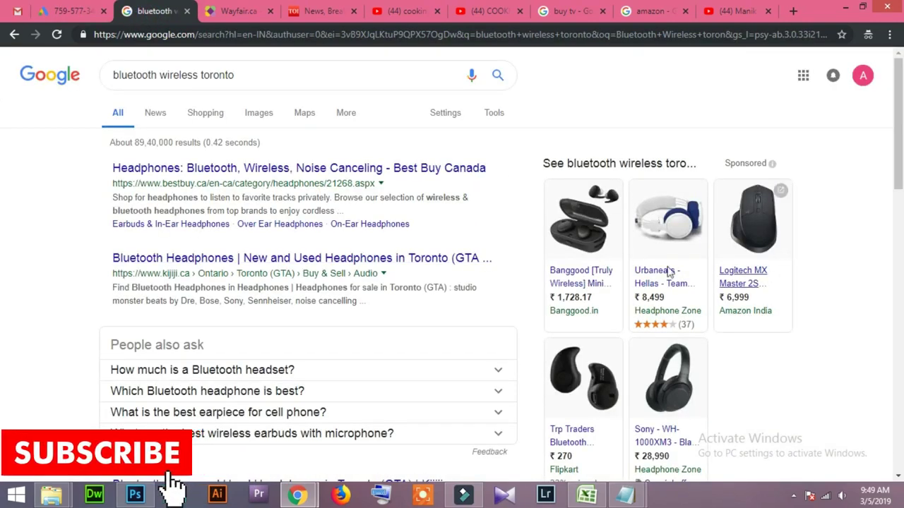
click(570, 11)
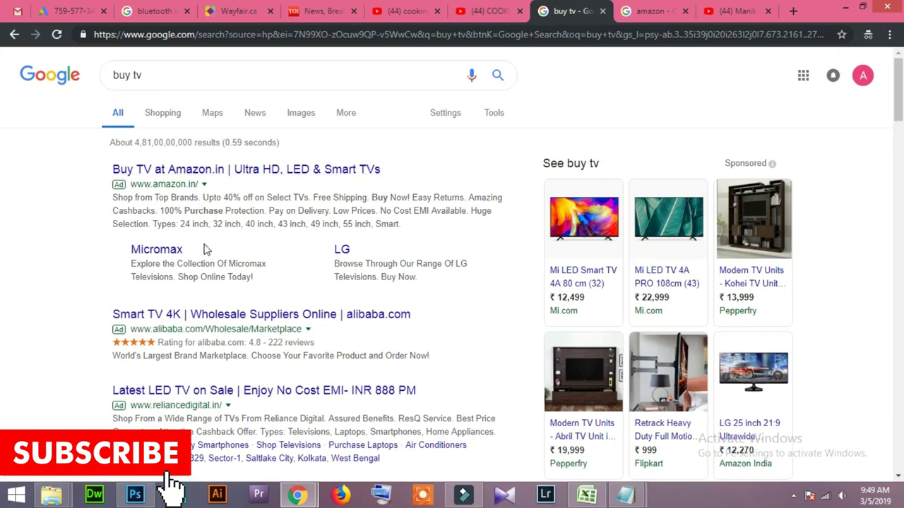
click(321, 10)
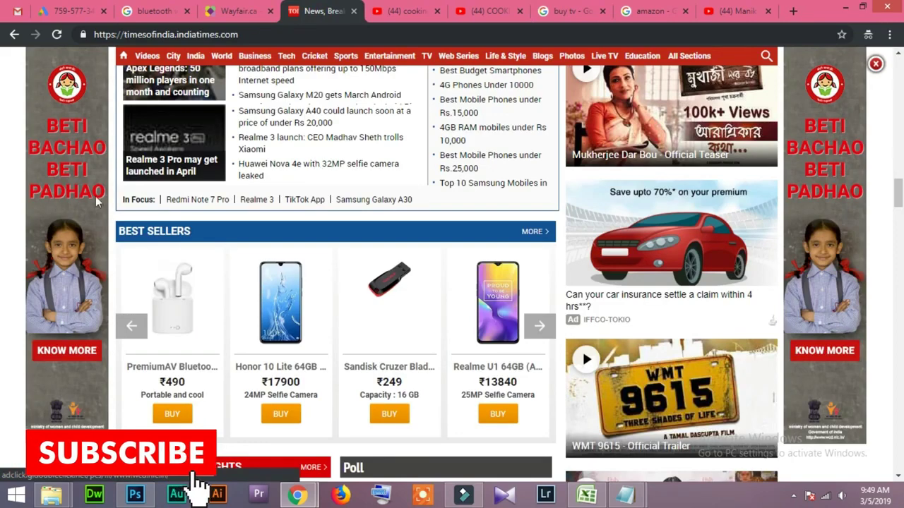
scroll(360, 329, down, 5)
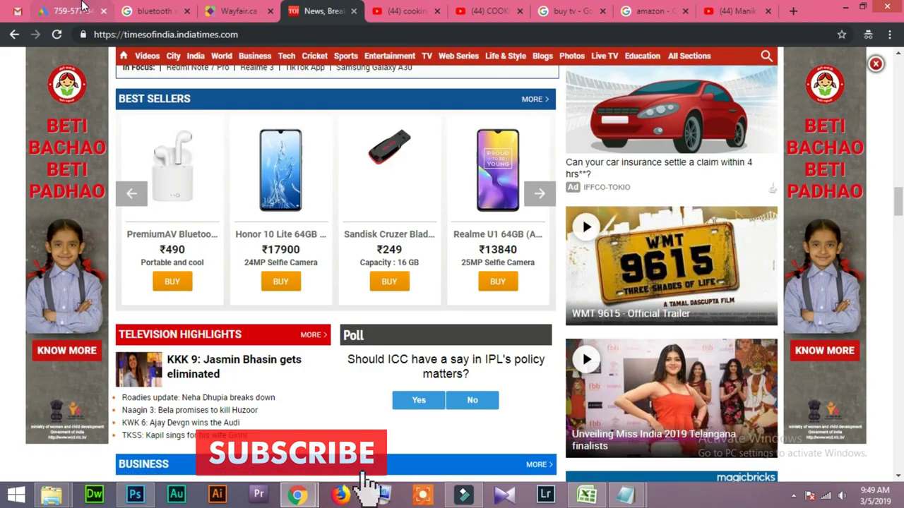
Return to the campaign settings and exclude the Google Display Network from the campaign
click(70, 10)
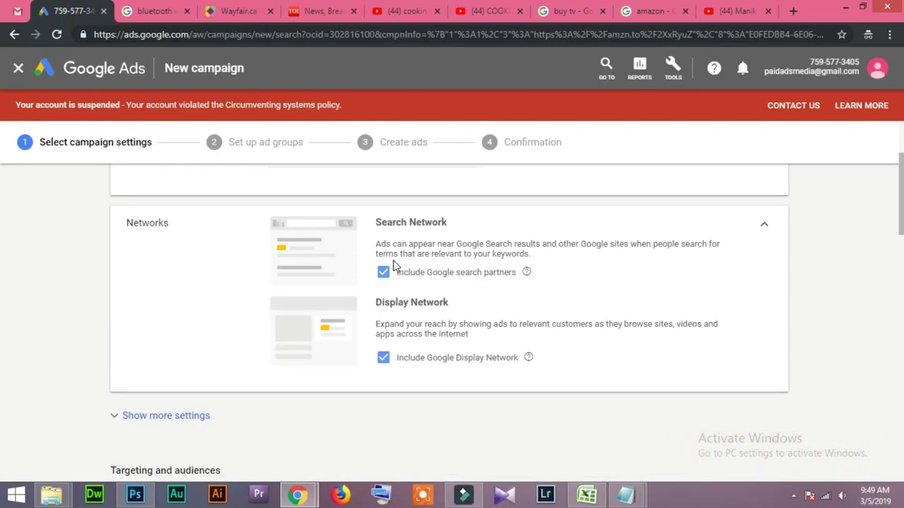
click(382, 358)
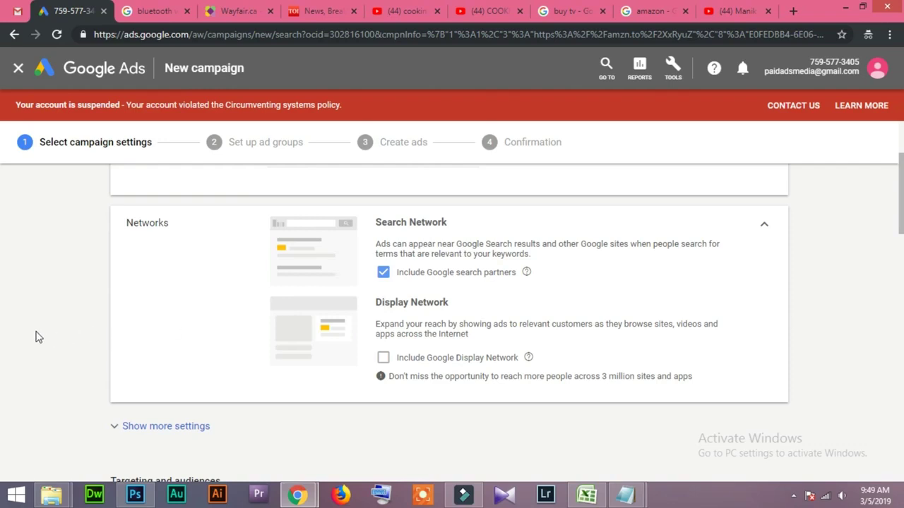
Expand the additional general settings, review the dates, URL options and Dynamic Search Ads entries, and collapse them again
scroll(36, 336, down, 1)
click(160, 363)
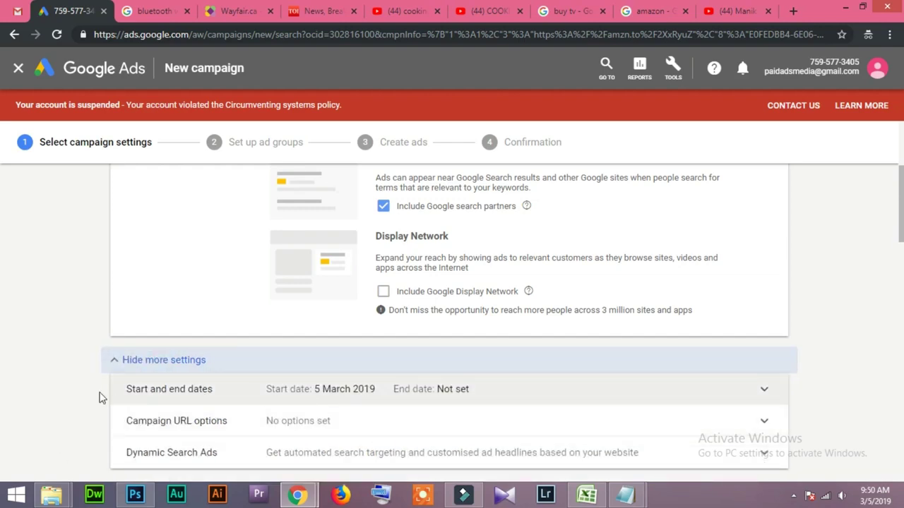
scroll(103, 398, down, 1)
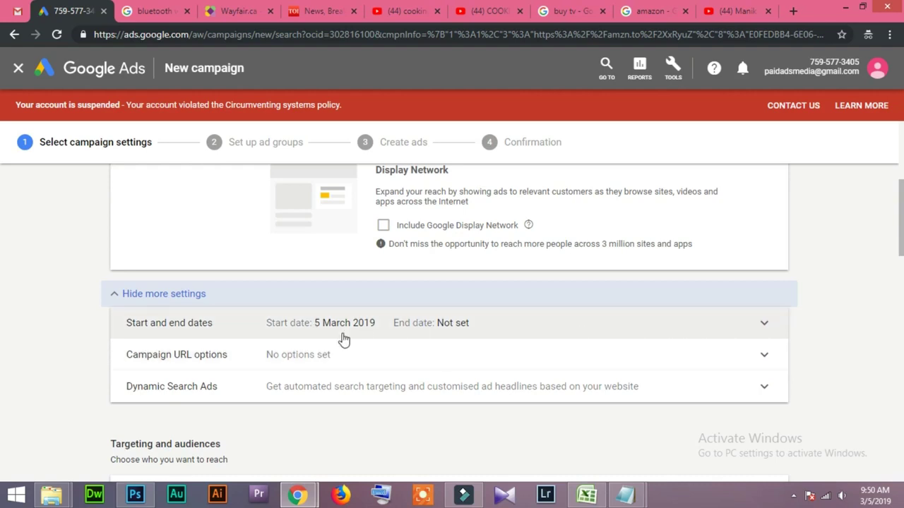
scroll(3, 367, down, 1)
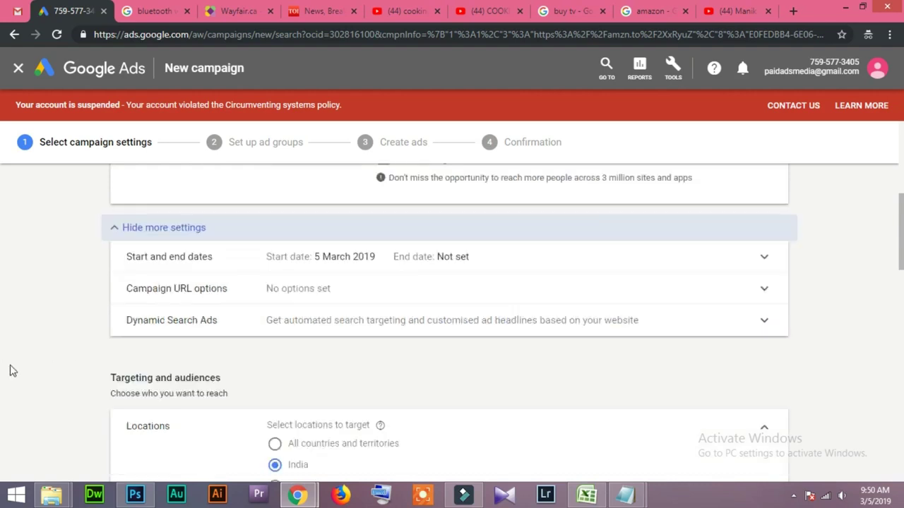
click(116, 239)
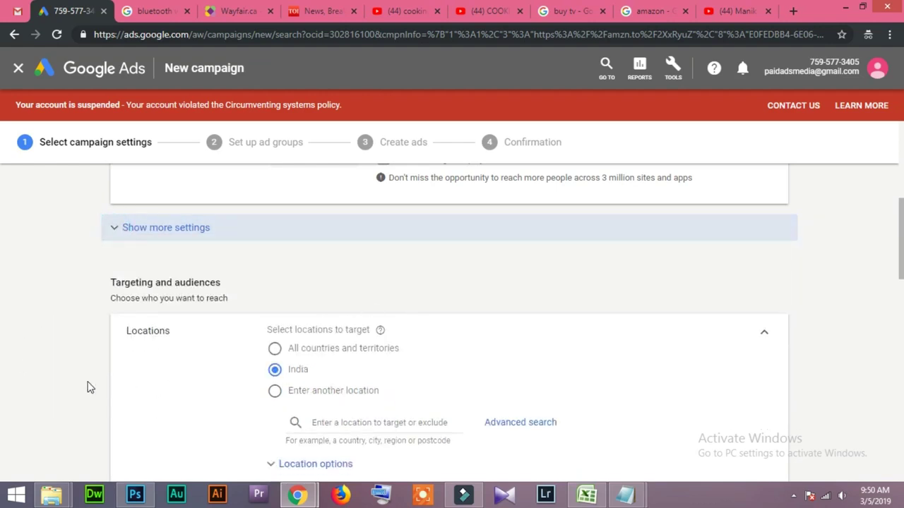
Examine the location targeting options with India selected and recheck the network settings
scroll(90, 387, down, 2)
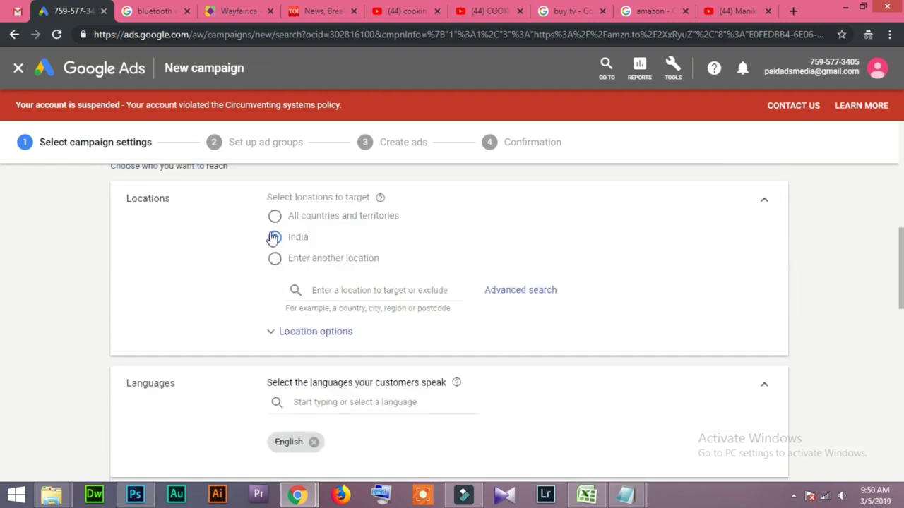
scroll(184, 269, up, 1)
click(328, 356)
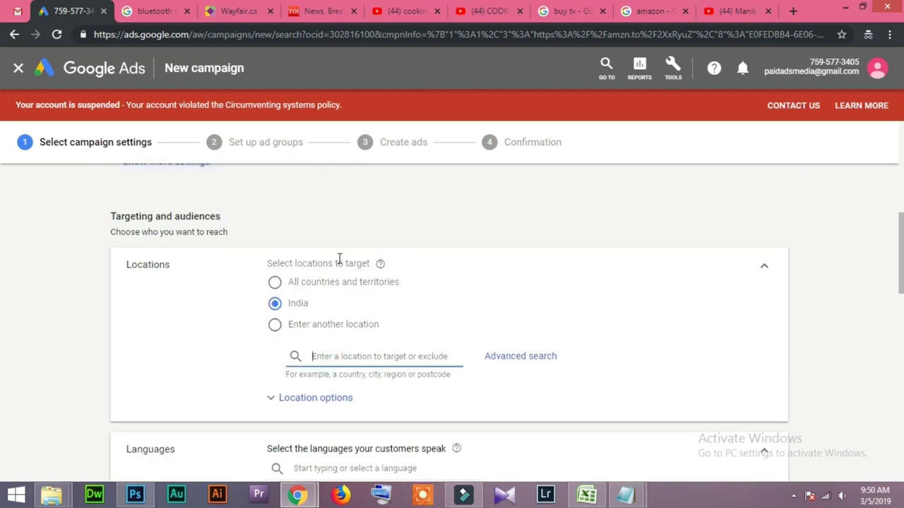
scroll(139, 376, down, 2)
scroll(174, 381, up, 6)
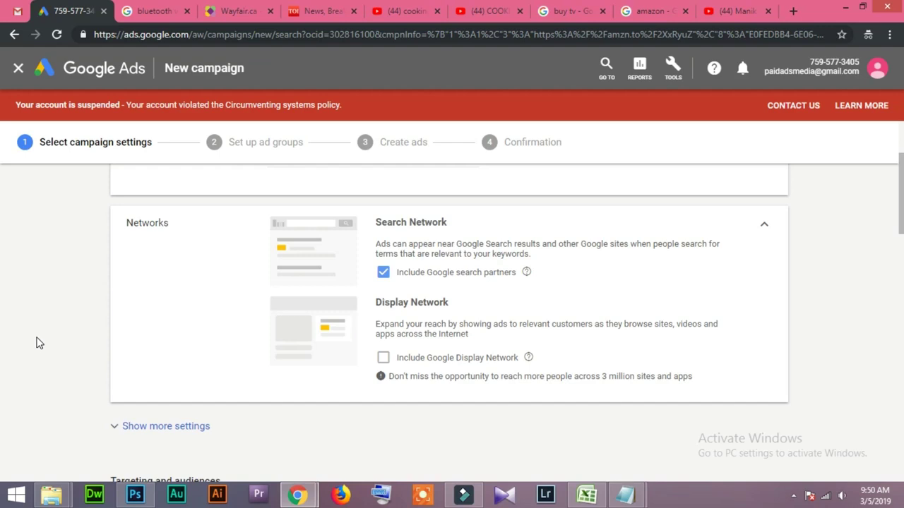
scroll(39, 343, down, 6)
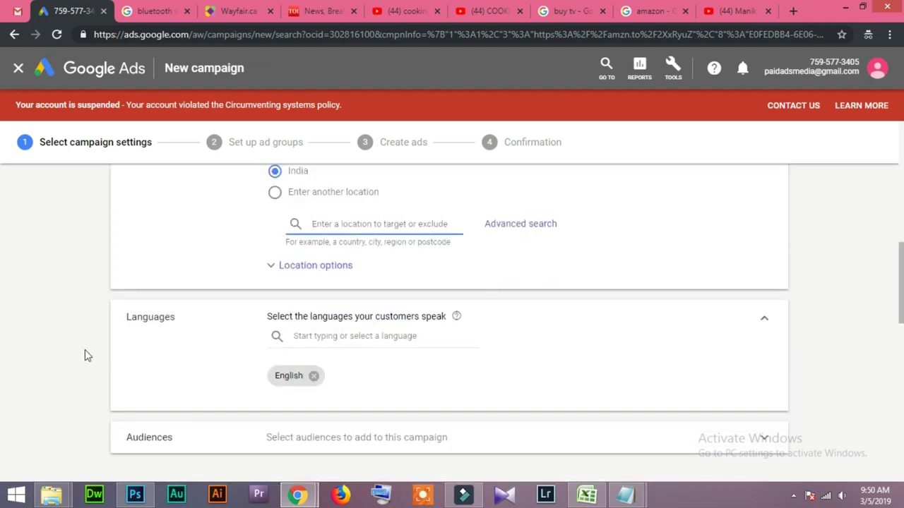
Search the customer languages for Hindi and clear the search without adding it
click(313, 337)
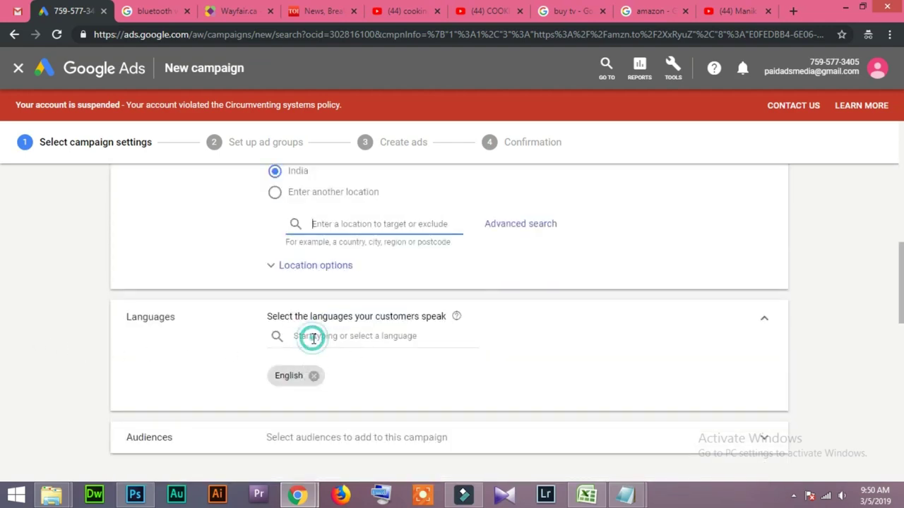
click(36, 349)
click(328, 335)
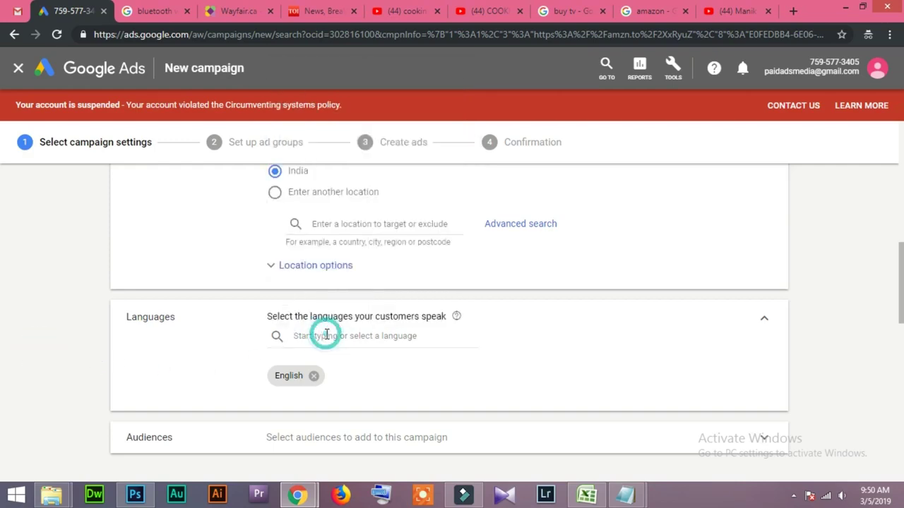
text(hi)
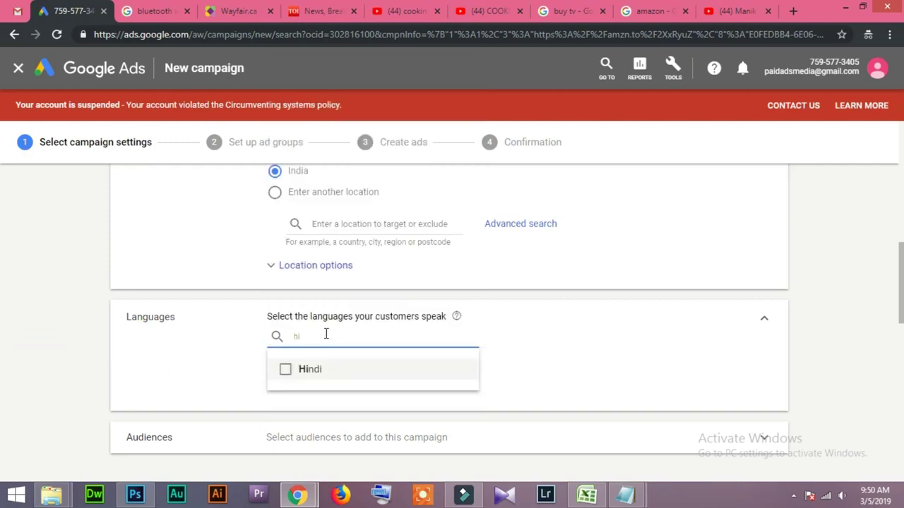
click(8, 346)
click(273, 339)
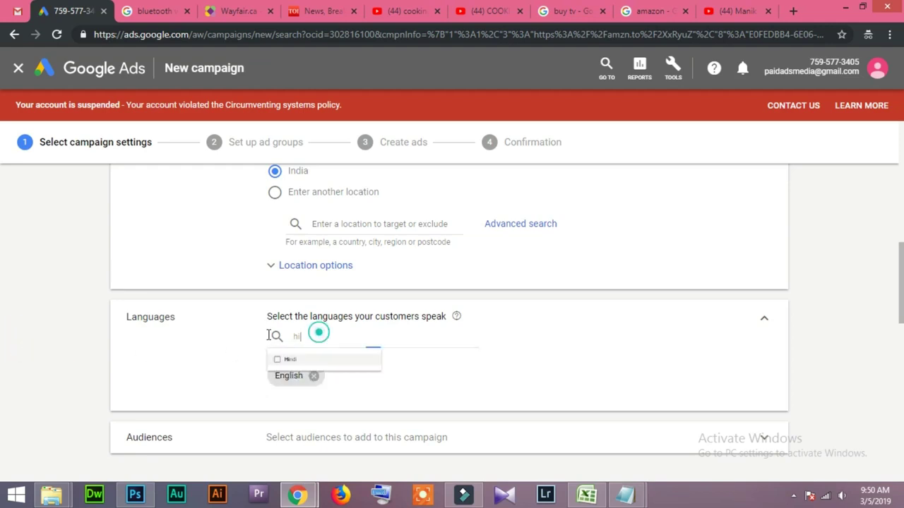
key(BackSpace)
click(14, 330)
Expand the campaign's audiences section, check its search field, and collapse it again
scroll(186, 313, down, 2)
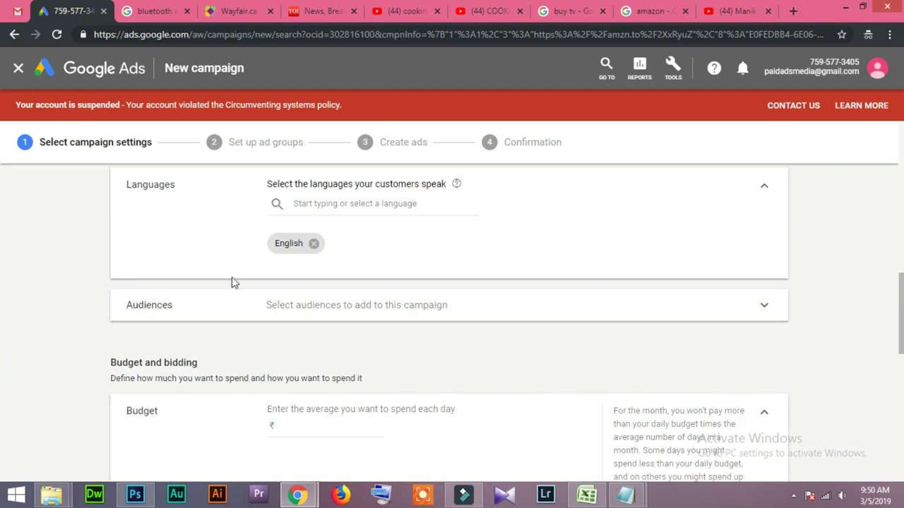
click(244, 316)
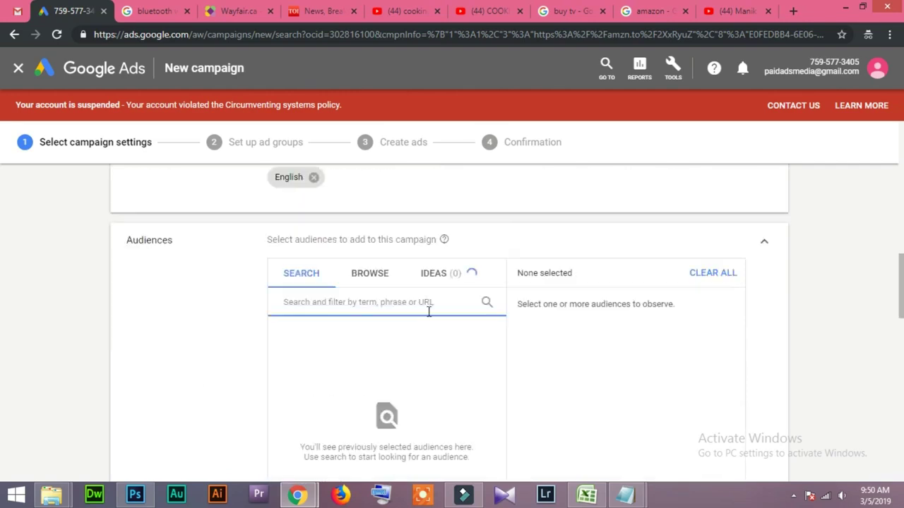
click(323, 304)
click(763, 240)
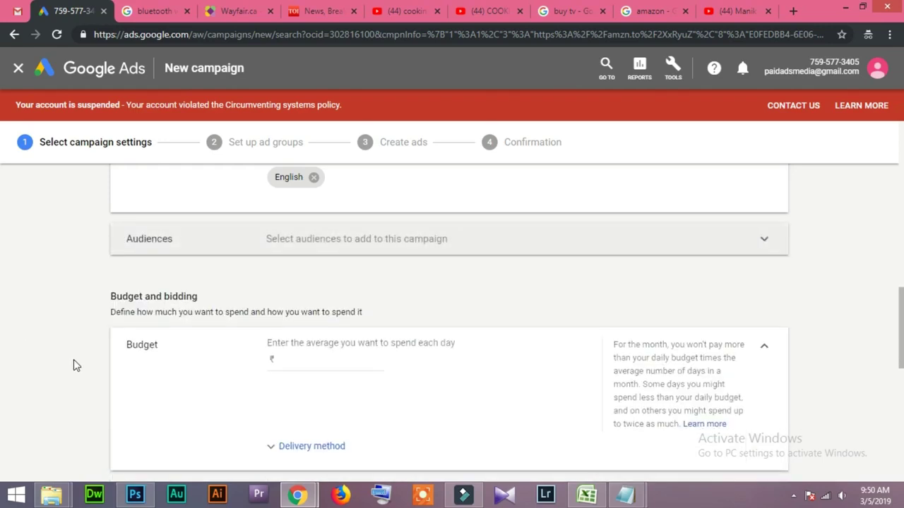
Set the campaign's average daily budget to ₹5000
scroll(189, 365, down, 2)
click(301, 226)
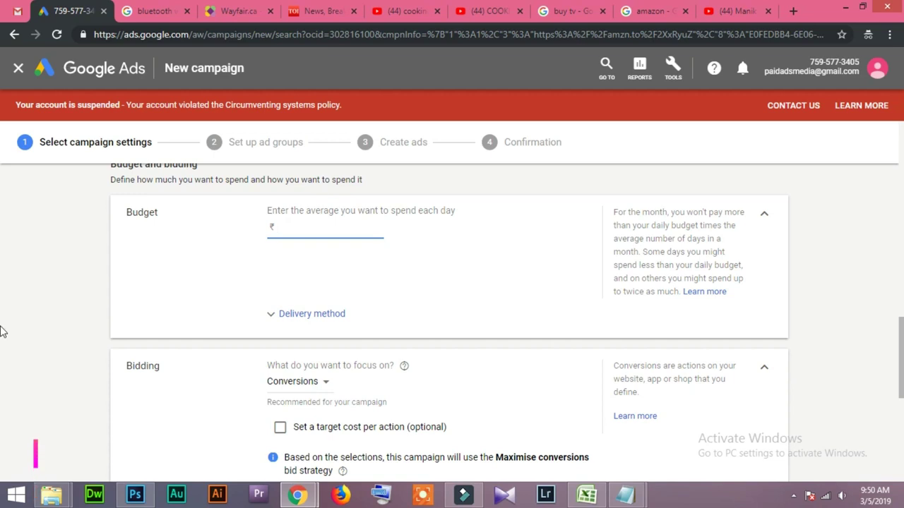
text(5000)
click(16, 375)
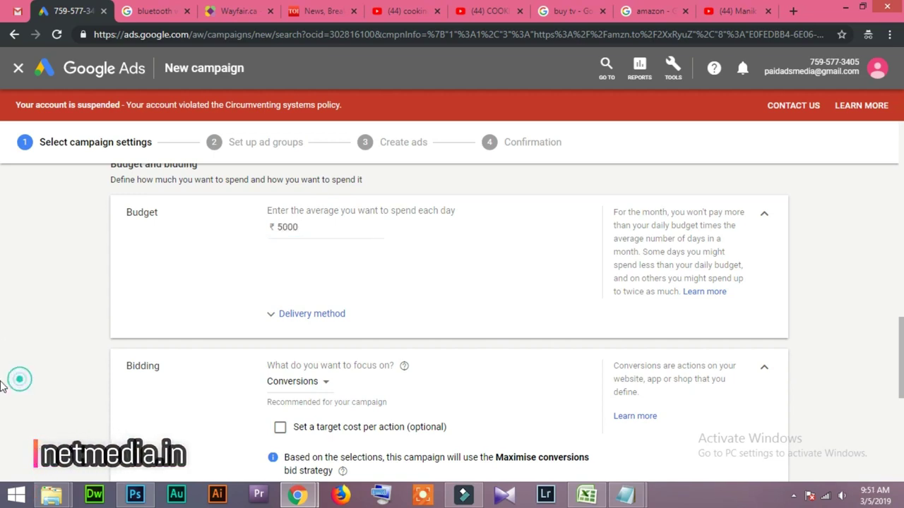
Review the Standard and Accelerated delivery methods under the budget and collapse the options again
click(310, 315)
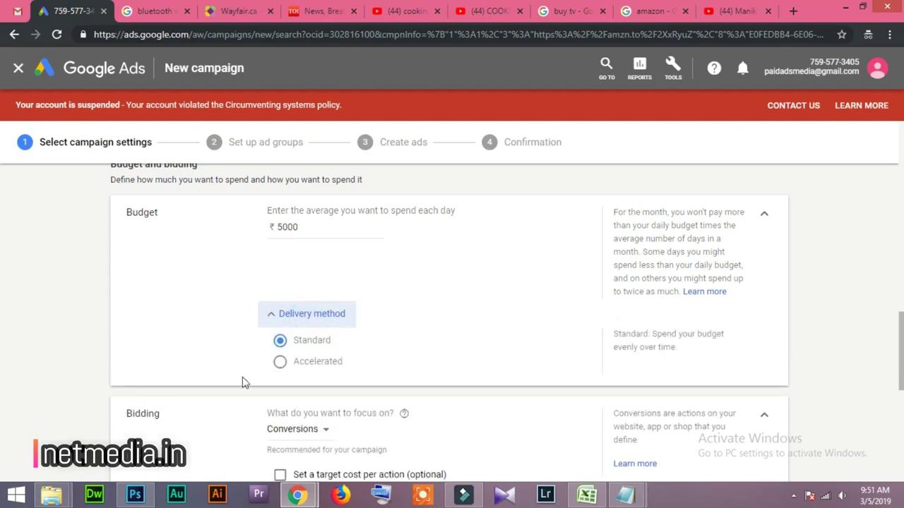
click(272, 317)
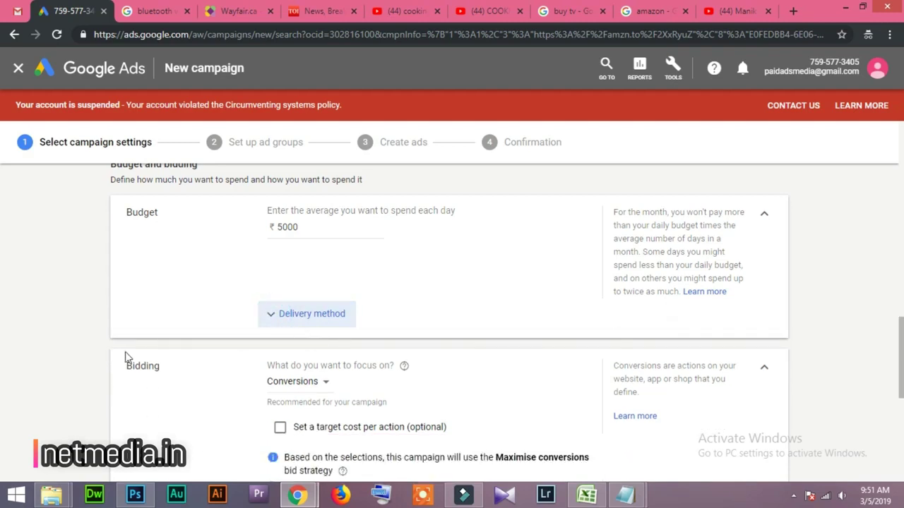
click(274, 315)
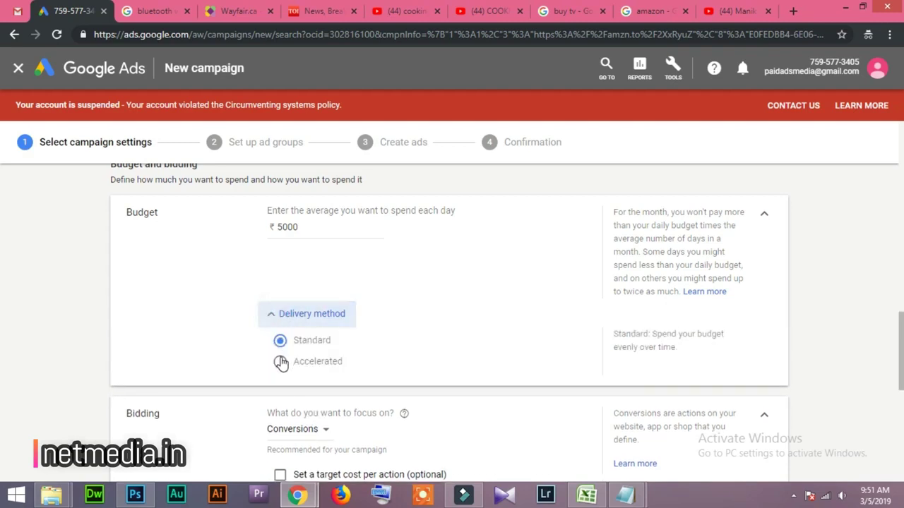
click(270, 317)
Focus the campaign's bidding on Clicks with a maximum CPC bid limit of ₹50.00
scroll(115, 405, down, 1)
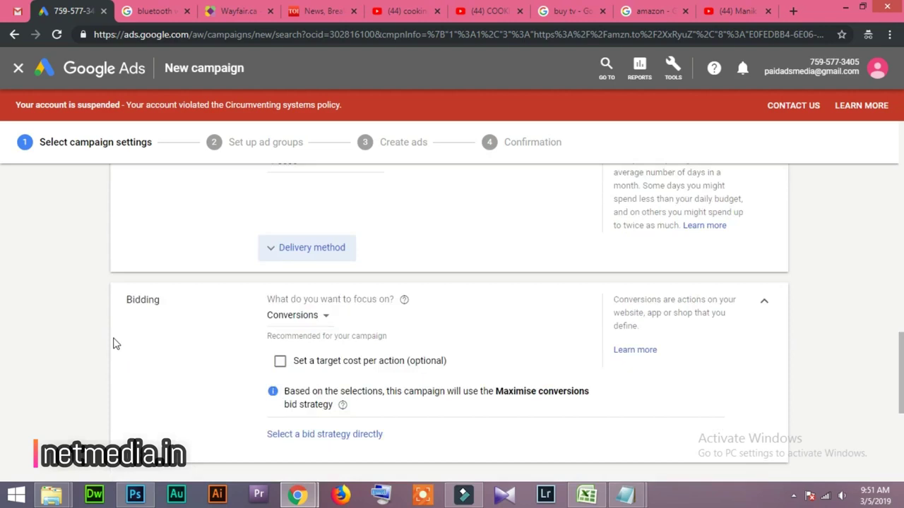
click(313, 315)
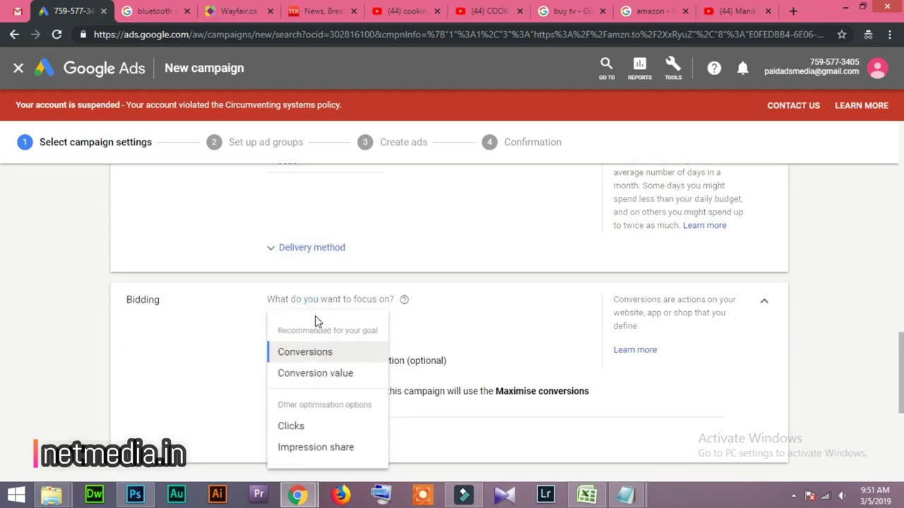
click(310, 427)
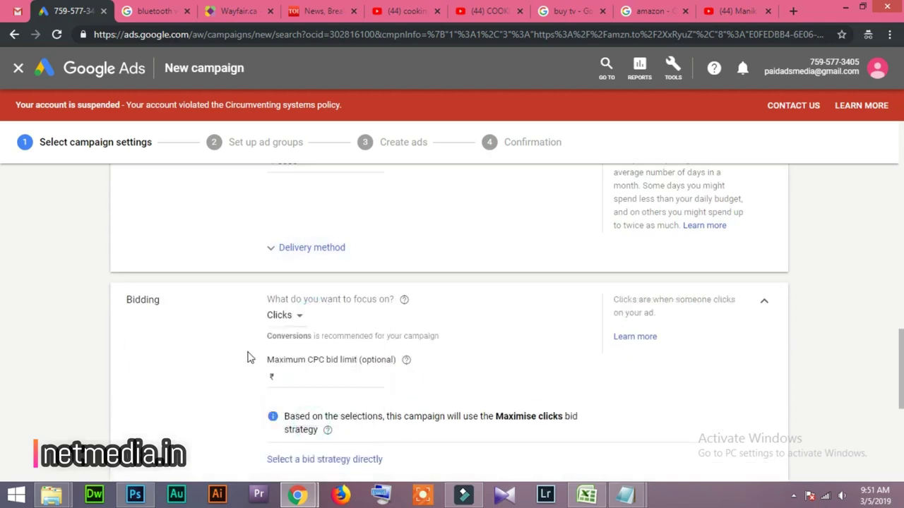
click(292, 376)
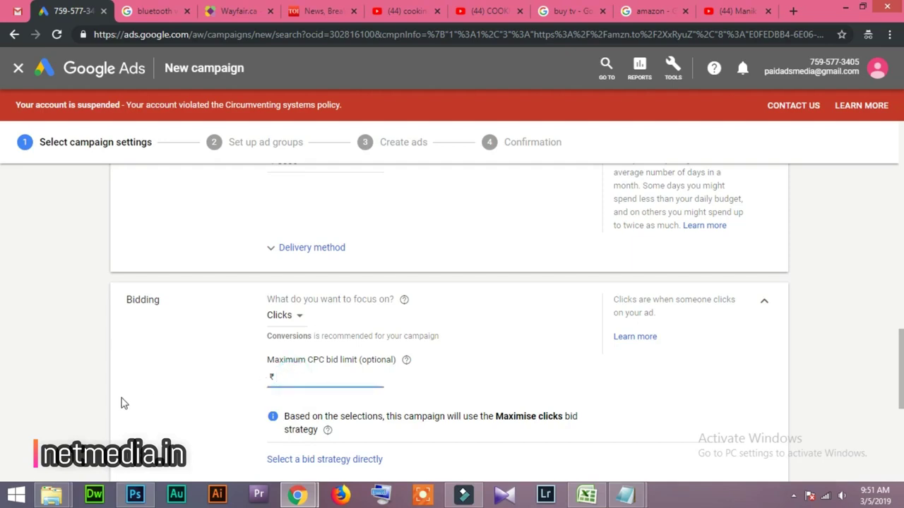
text(50.00)
click(323, 374)
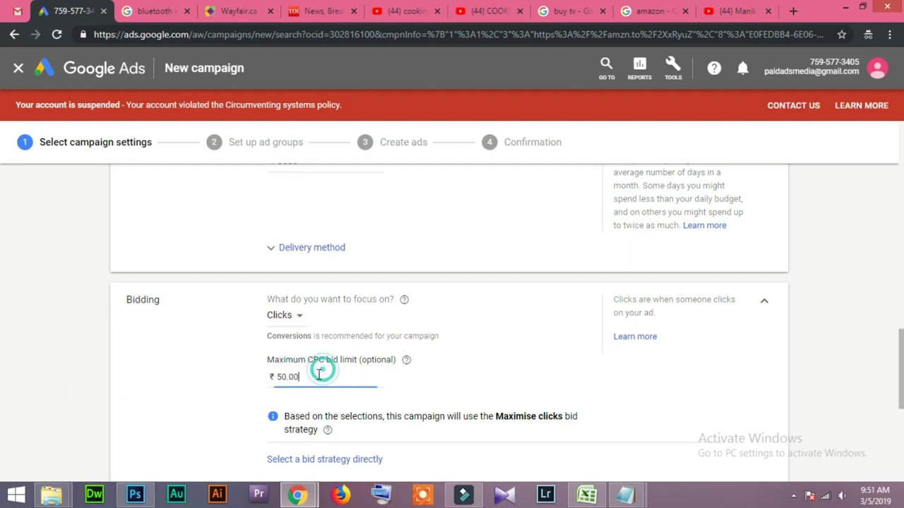
Skip the ad extensions, save the campaign settings and continue to the ad group setup
scroll(2, 385, down, 2)
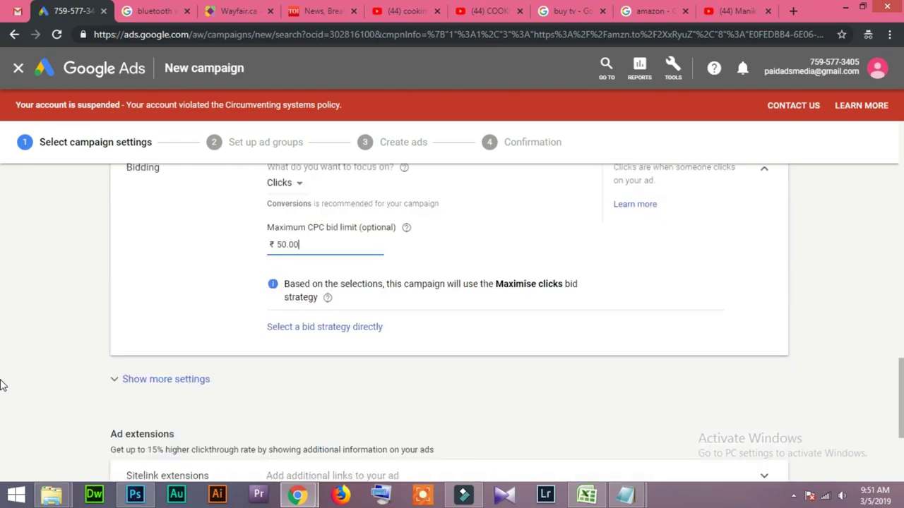
scroll(97, 343, down, 3)
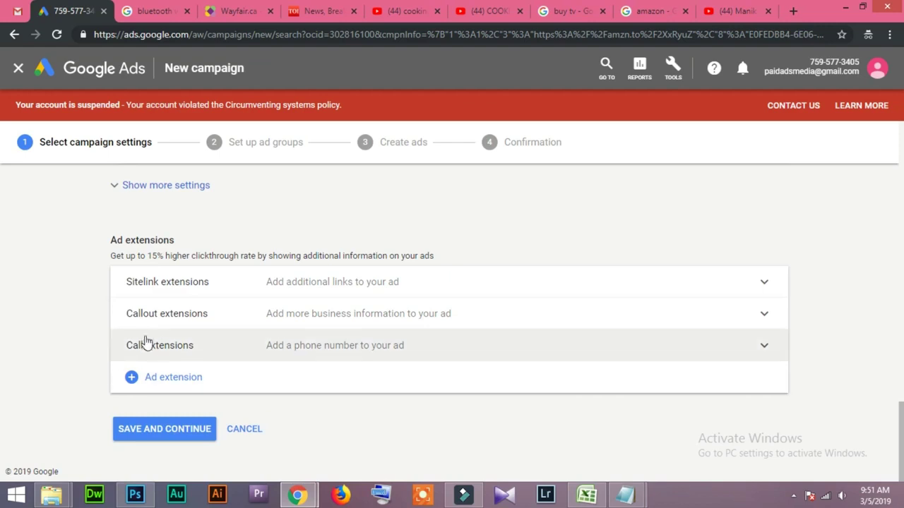
click(178, 434)
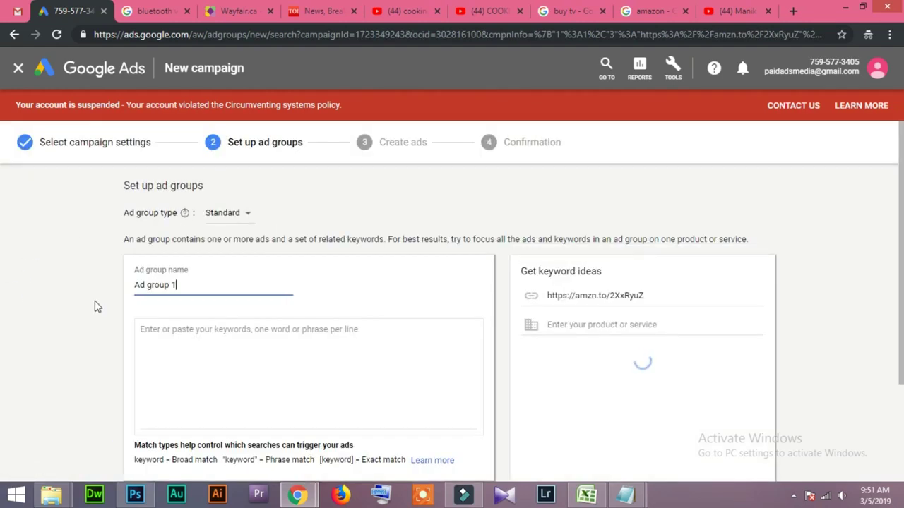
click(197, 285)
key(ctrl+a)
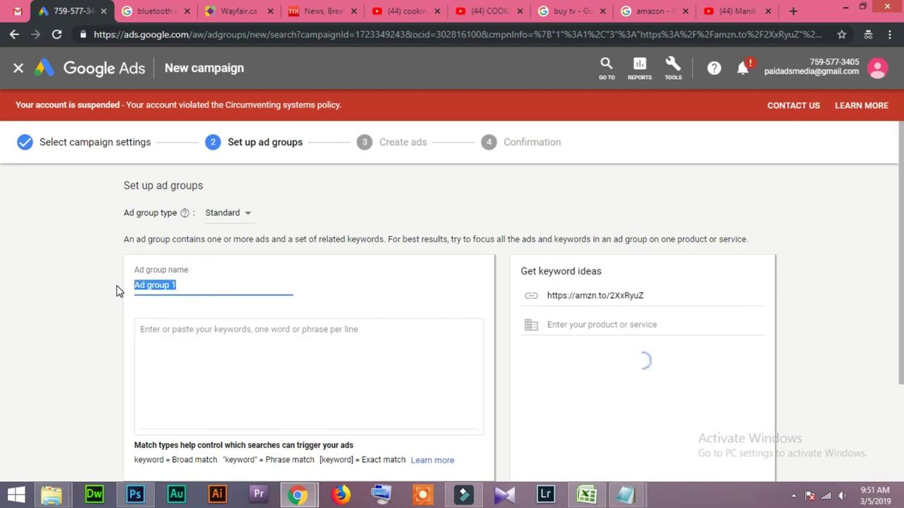
click(206, 285)
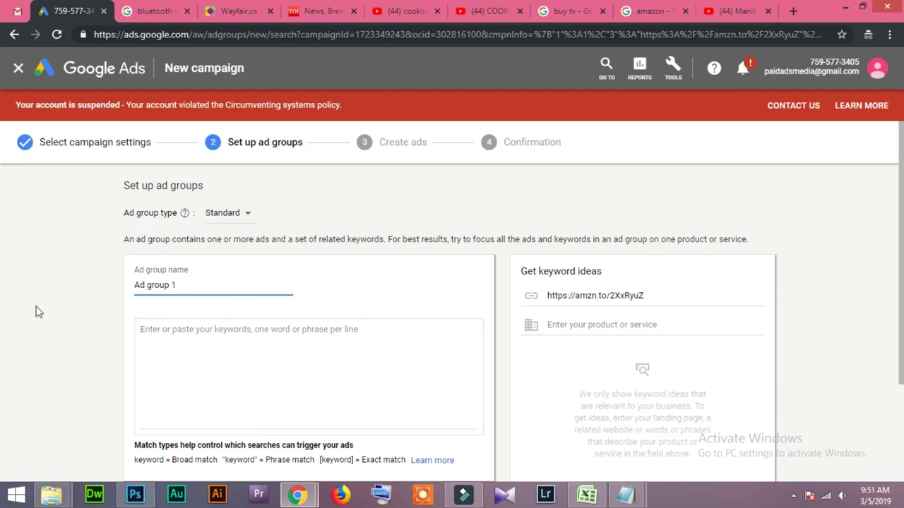
scroll(136, 305, down, 2)
click(186, 218)
scroll(252, 324, up, 2)
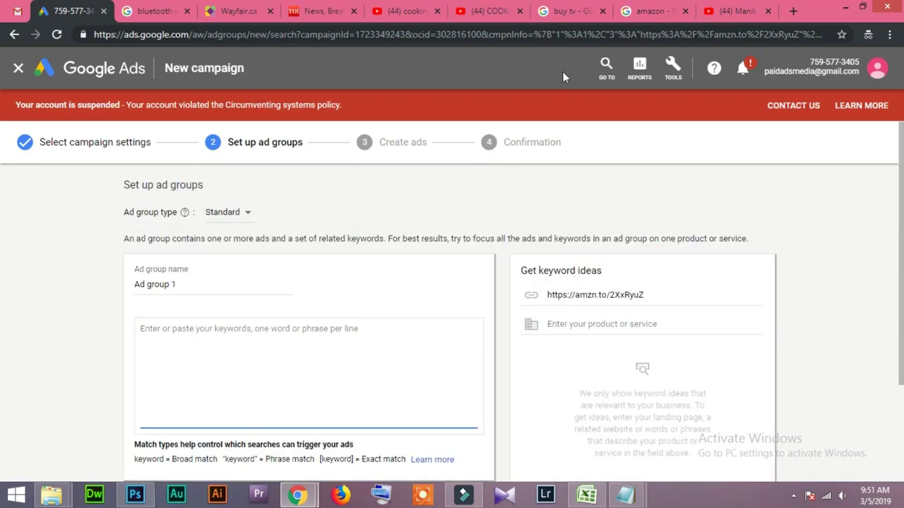
Copy "Bluetooth Wireless" from the Title Amazon notes in Notepad and paste it as the ad group's first keyword
mouse_move(625, 495)
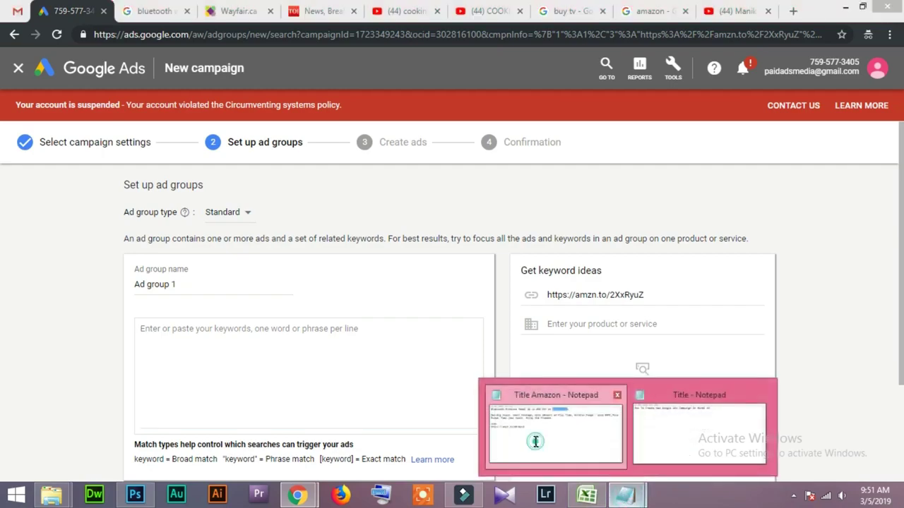
click(537, 437)
drag(237, 168, 81, 179)
key(ctrl+c)
key(alt+Tab)
click(234, 349)
key(ctrl+v)
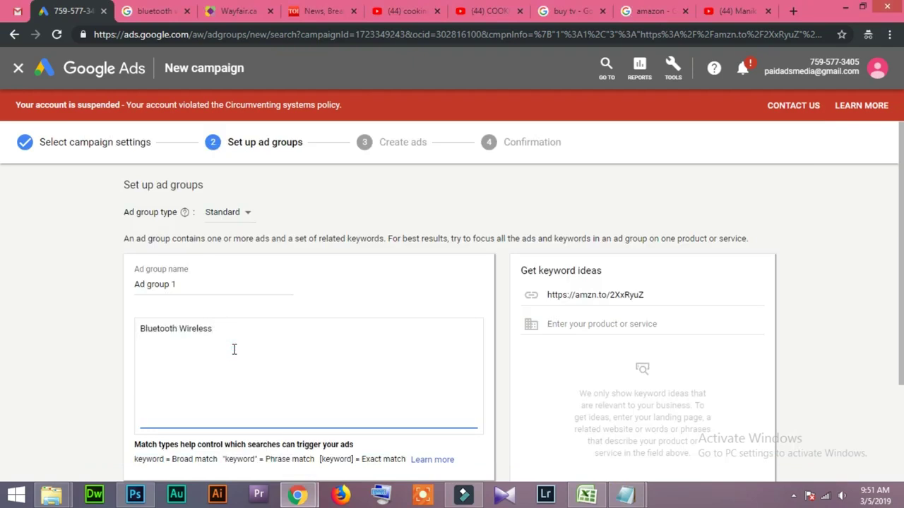
Add a second keyword line reading "buy Bluetooth Wireless" to the ad group, reusing the copied phrase
key(Return)
key(ctrl+v)
key(Home)
text(buy)
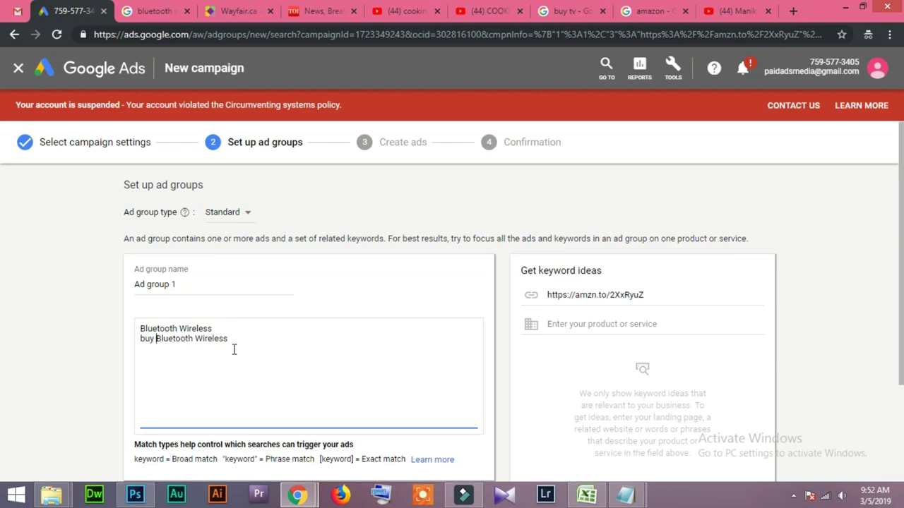
click(6, 346)
Review the ad group setup, save it and continue to creating ads
scroll(199, 358, down, 2)
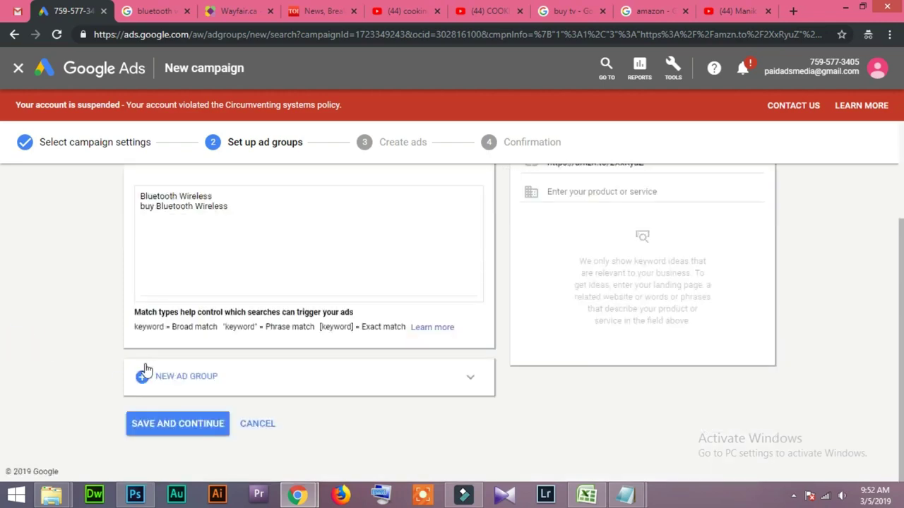
scroll(205, 339, up, 2)
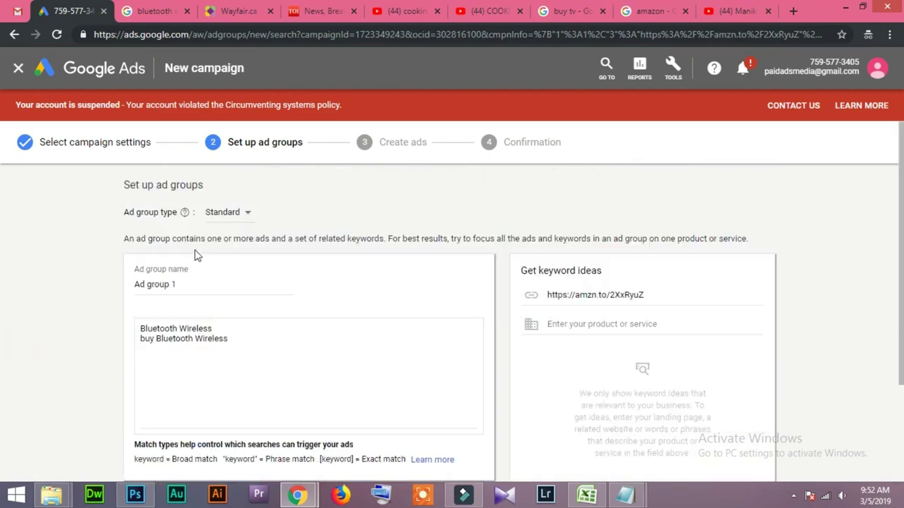
scroll(181, 357, down, 2)
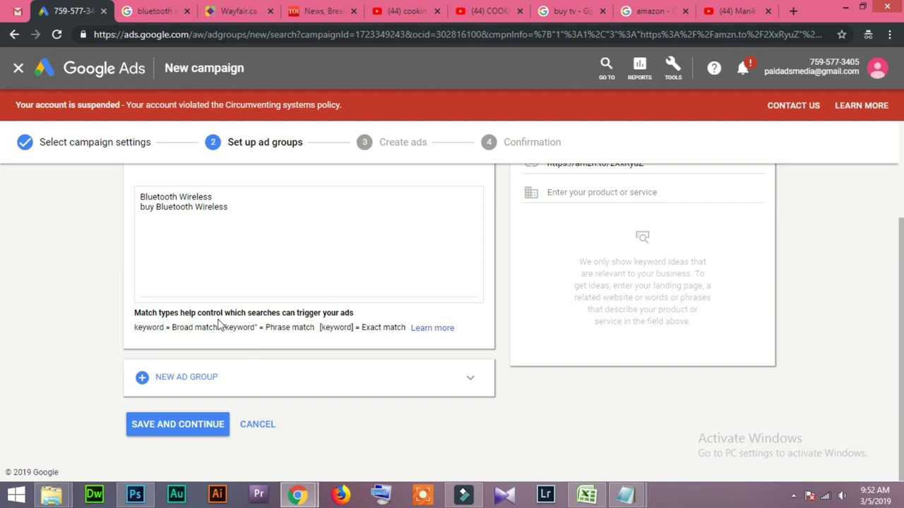
click(198, 438)
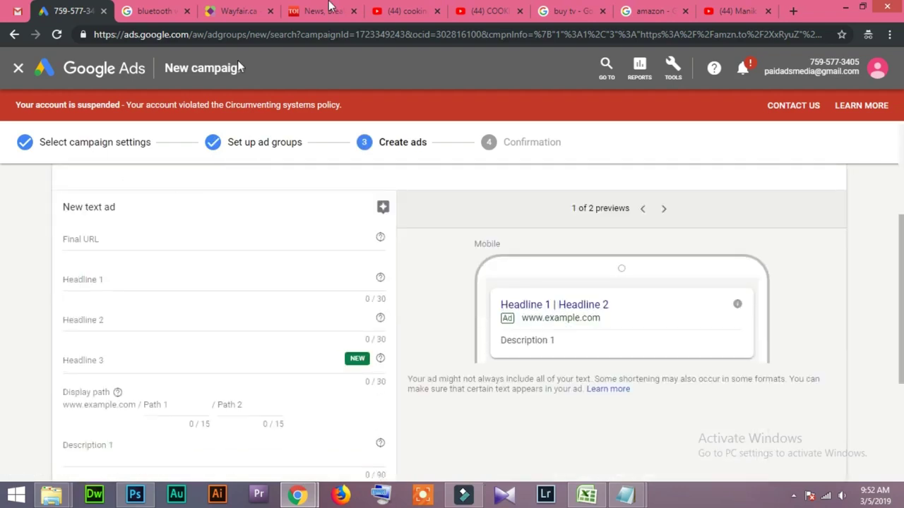
click(564, 10)
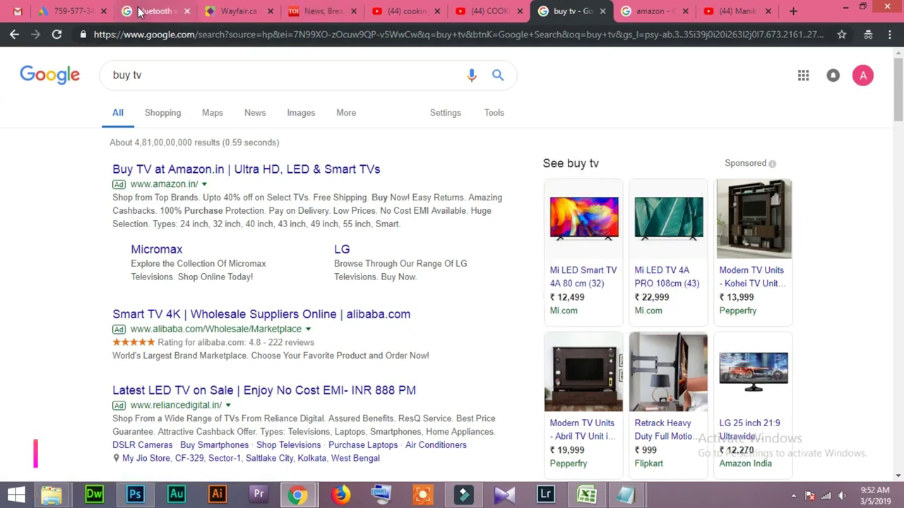
click(71, 10)
click(106, 237)
text(https://)
drag(111, 237, 8, 238)
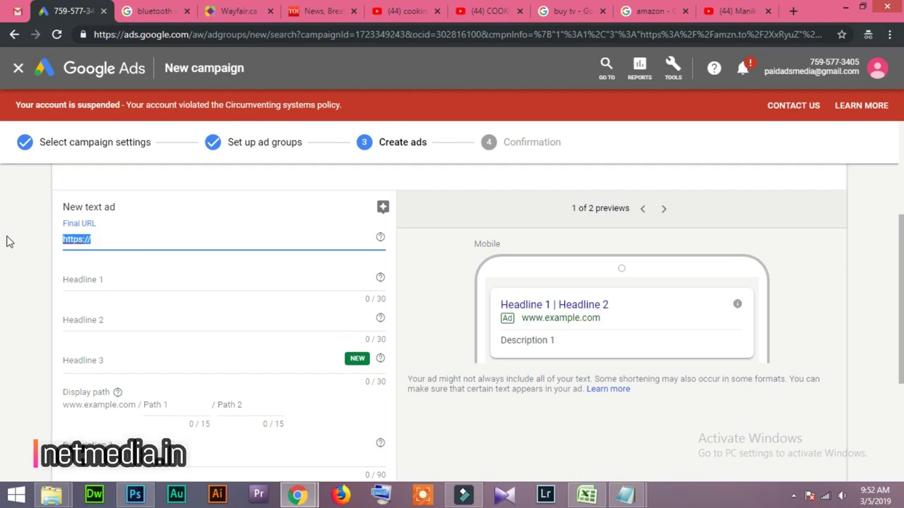
click(598, 502)
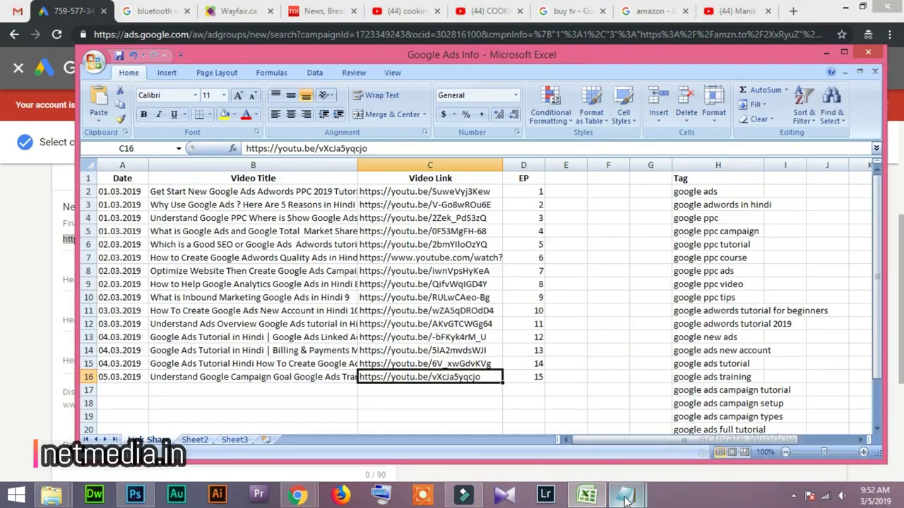
mouse_move(626, 496)
click(539, 441)
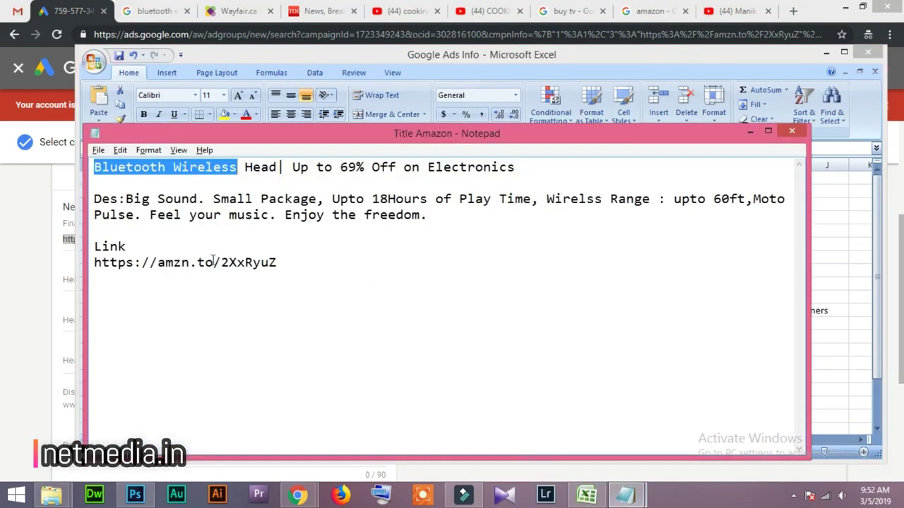
drag(295, 262, 34, 258)
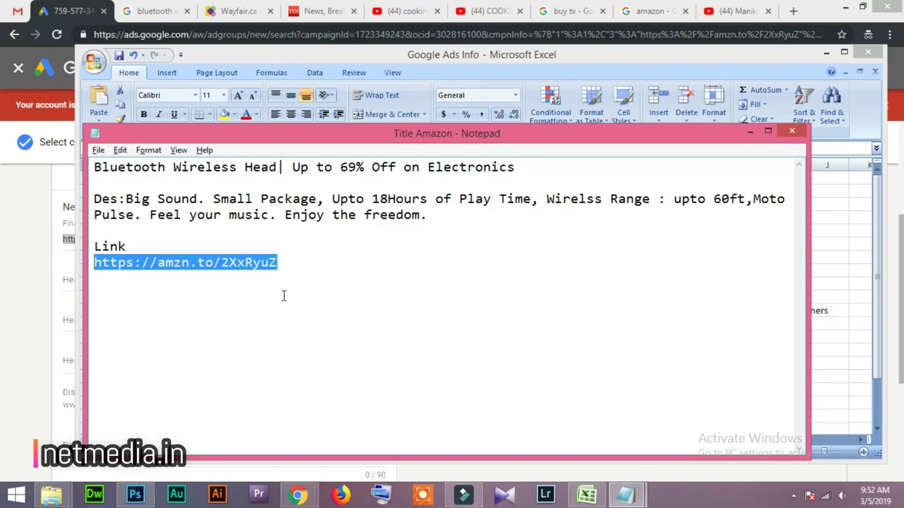
key(alt+Tab)
key(alt+Tab)
drag(189, 244, 32, 249)
key(ctrl+v)
click(19, 277)
Fill Headline 1 of the text ad with "Bluetooth Wireless Head" copied from the Title Amazon notes in Notepad
click(105, 276)
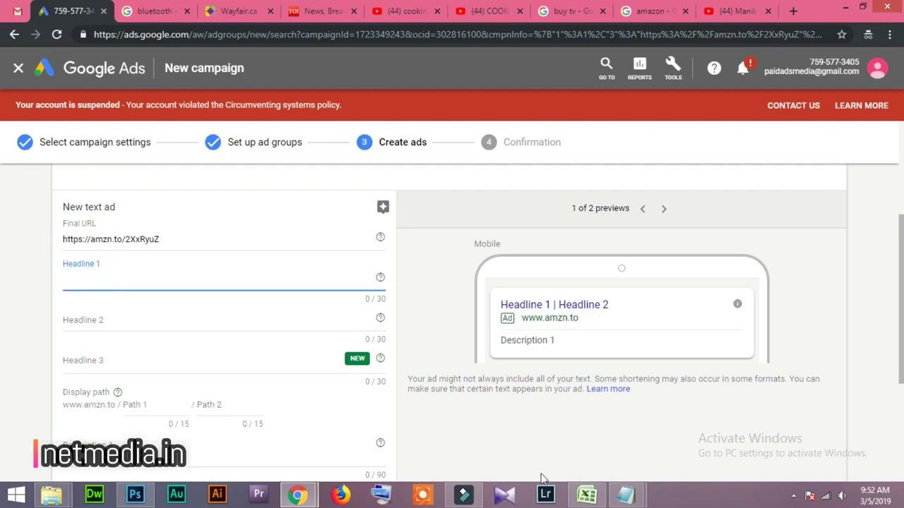
mouse_move(620, 503)
click(571, 433)
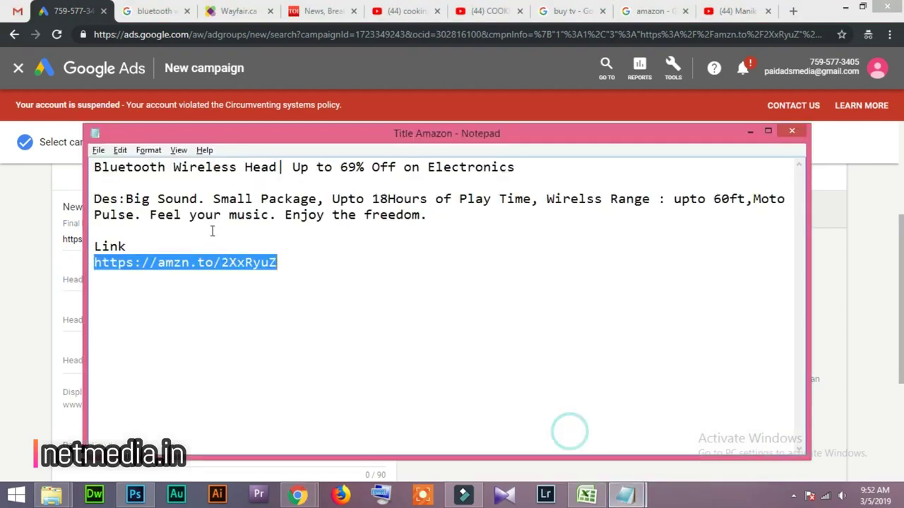
drag(276, 167, 88, 165)
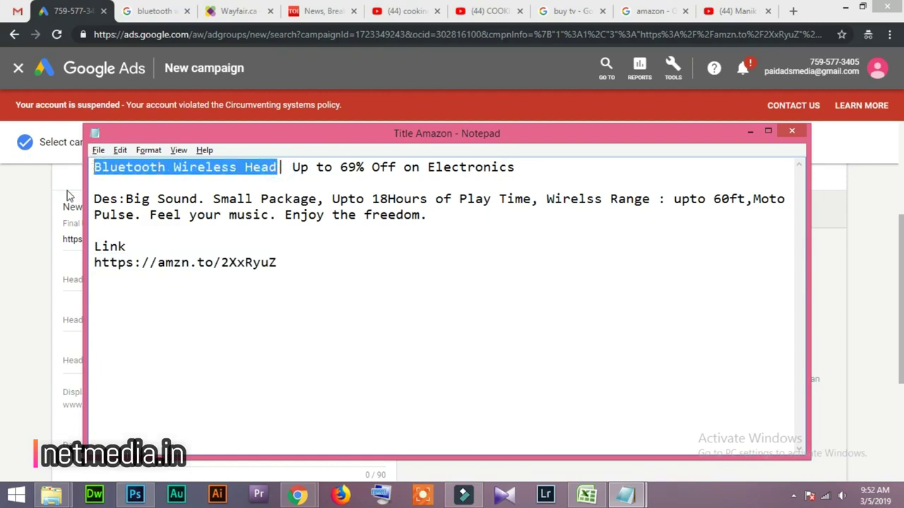
click(81, 273)
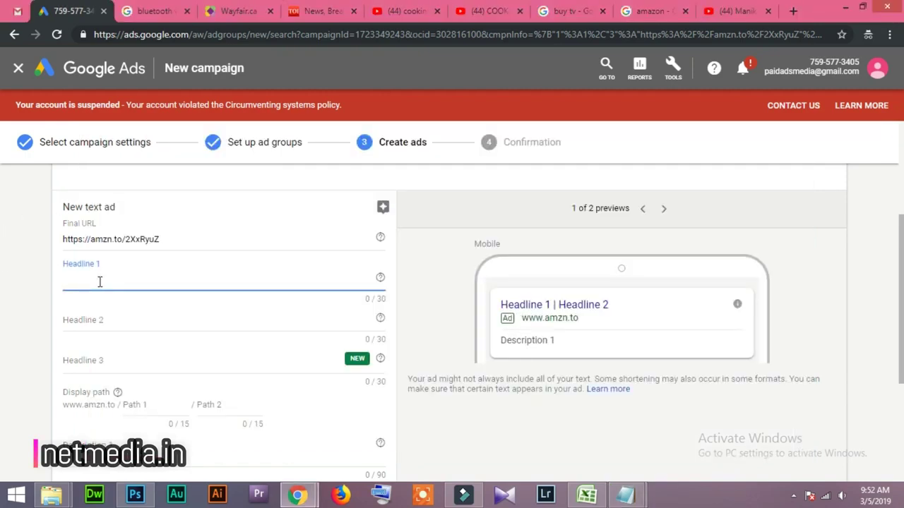
key(ctrl+v)
click(14, 286)
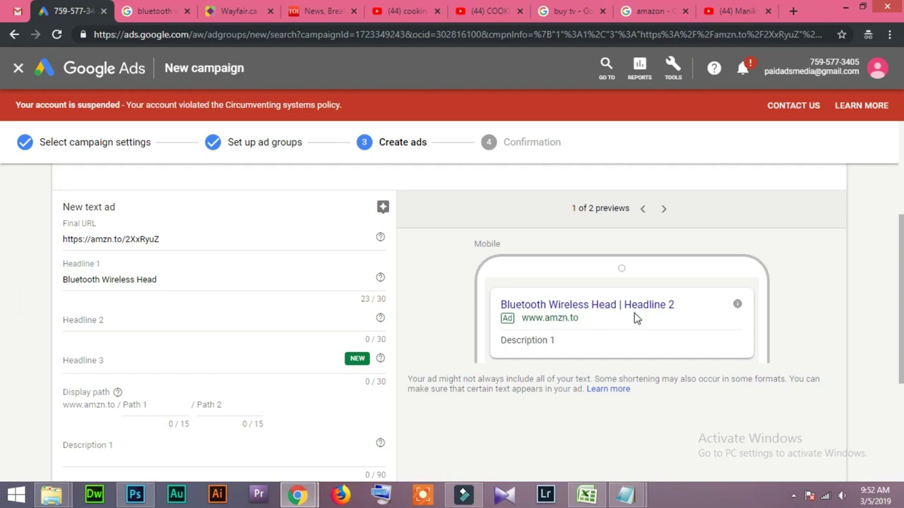
Examine the ad listing's headline layout in the "bluetooth wireless toronto" Google results, then return to the text ad form
scroll(550, 337, up, 2)
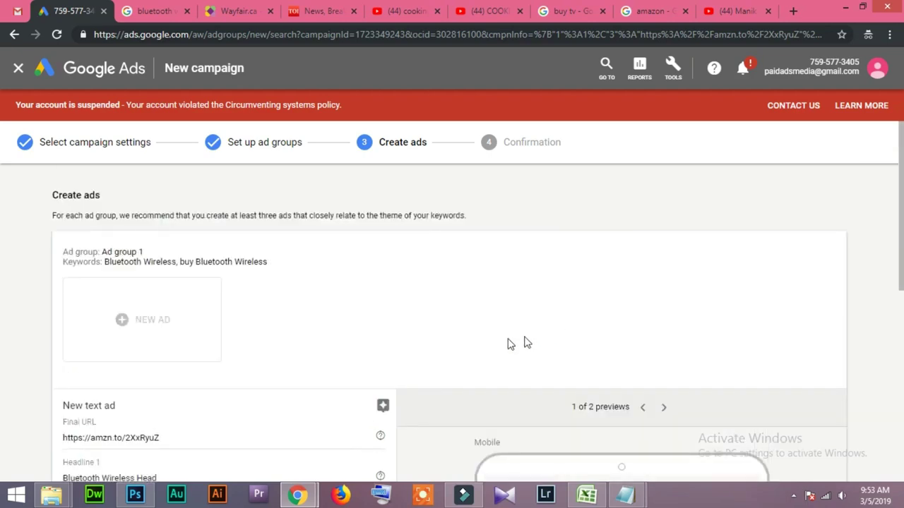
scroll(524, 343, down, 3)
click(130, 10)
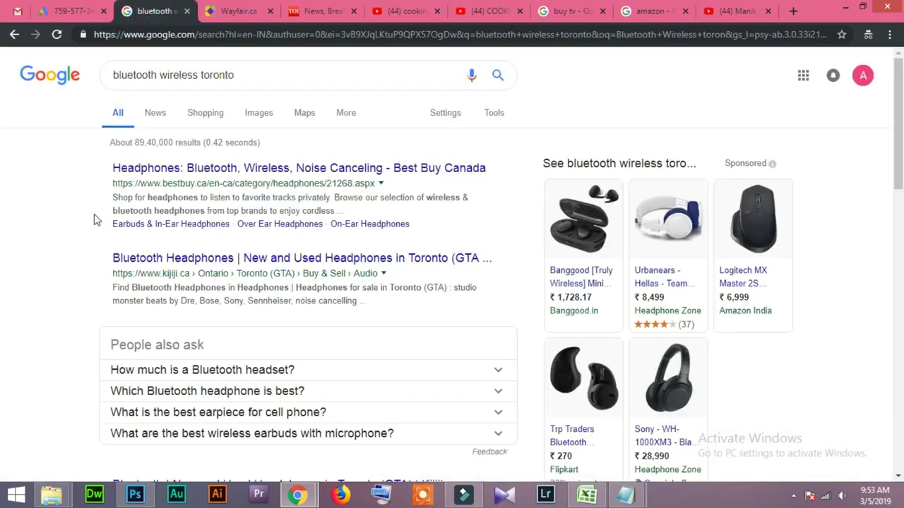
scroll(70, 339, down, 15)
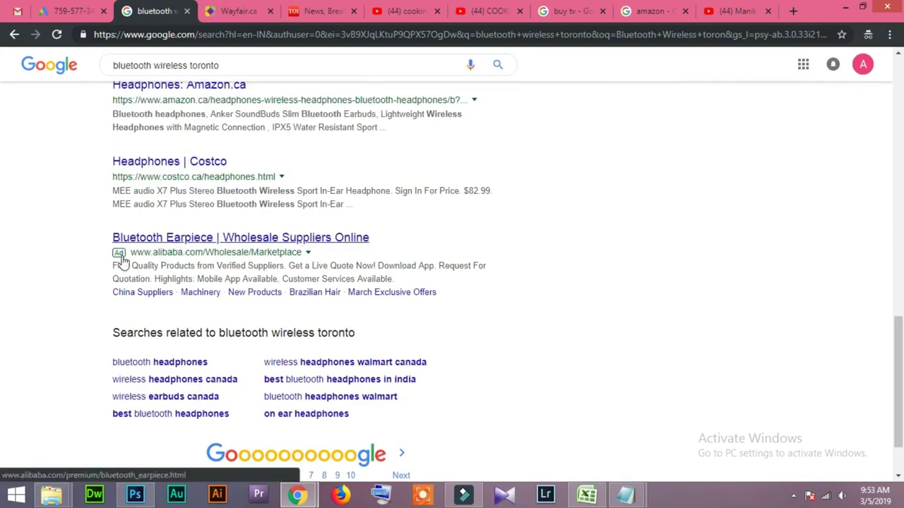
click(70, 10)
Copy "Up to 69% Off on Electronics" from the Title Amazon notes in Notepad and paste it into Headline 2
click(128, 260)
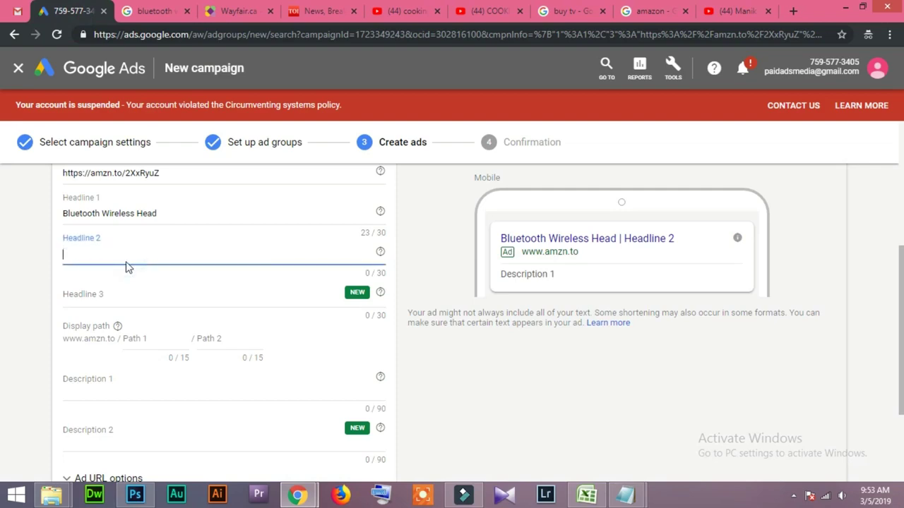
click(617, 489)
click(574, 437)
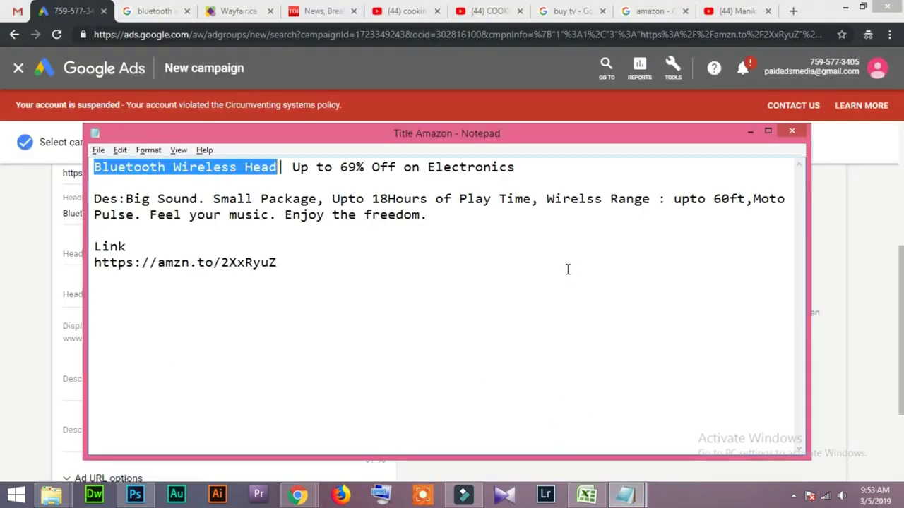
drag(292, 167, 558, 172)
key(ctrl+c)
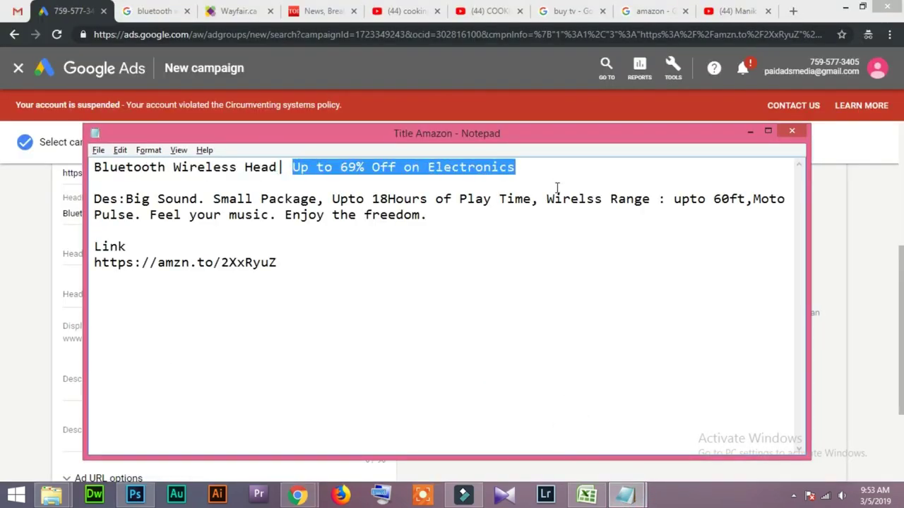
click(11, 337)
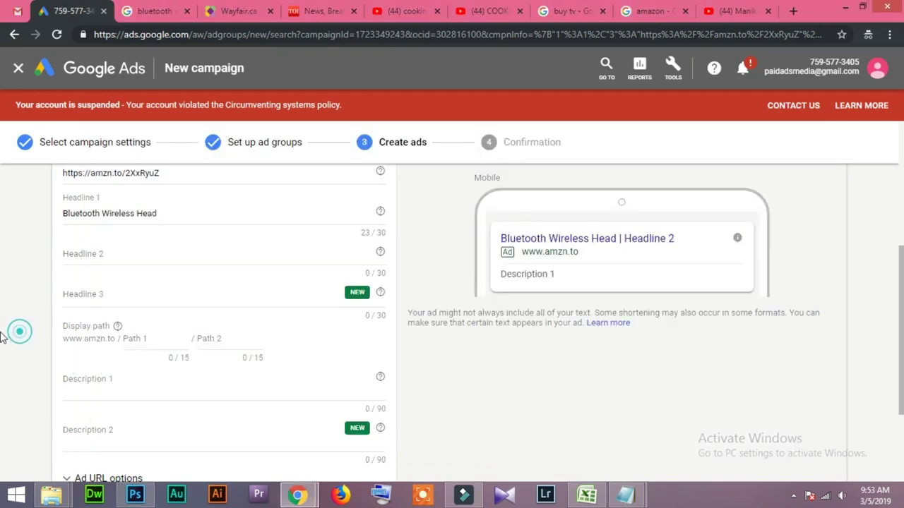
click(115, 252)
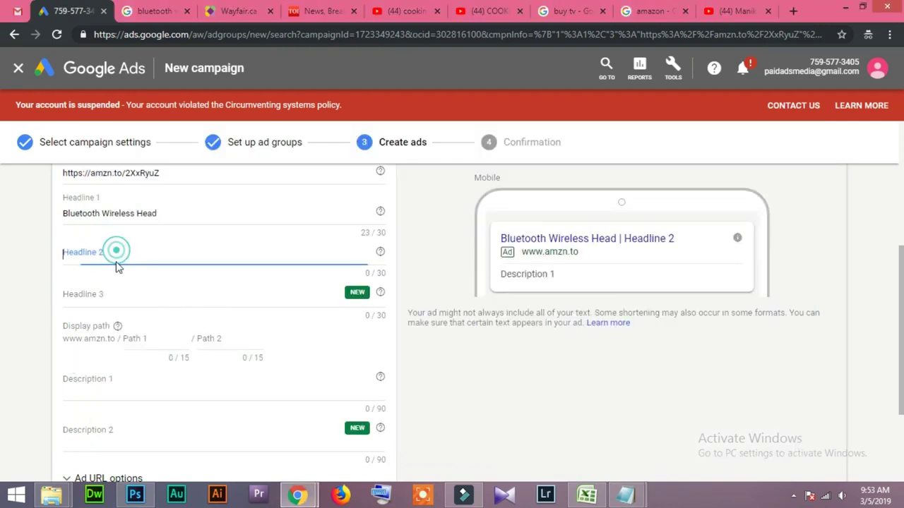
key(ctrl+v)
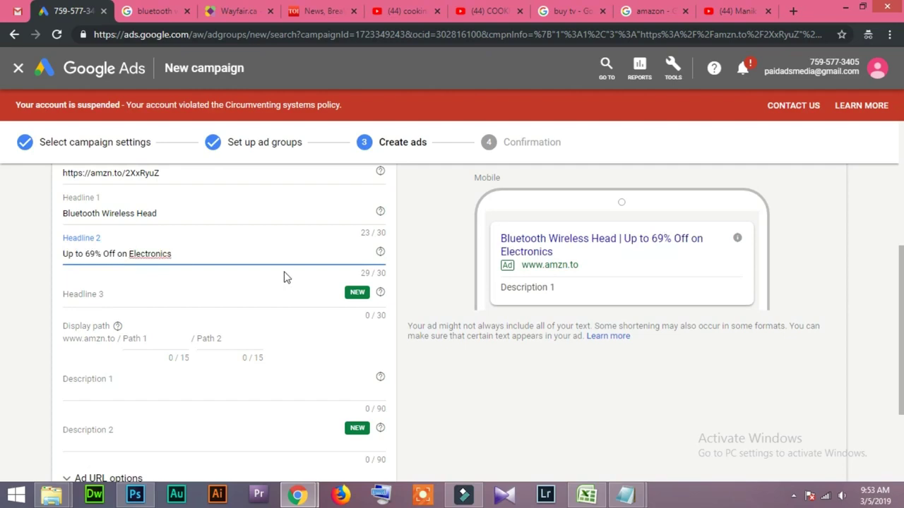
click(14, 275)
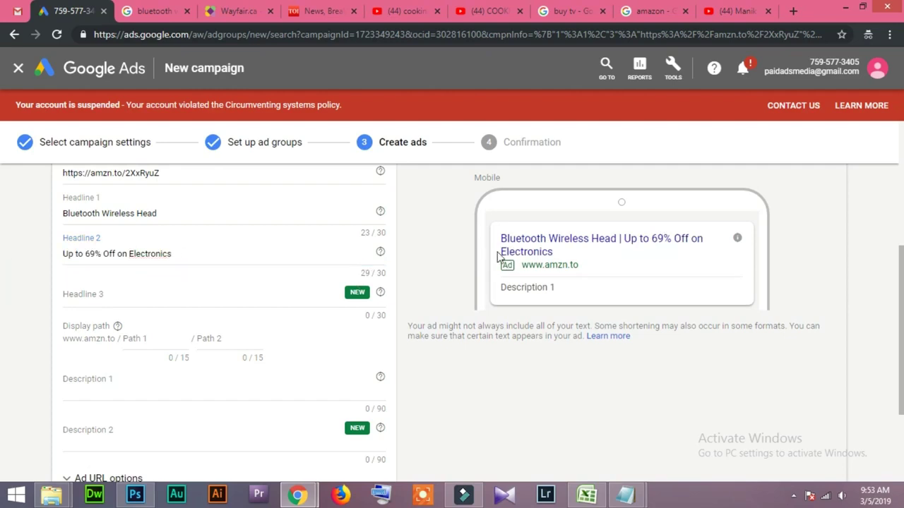
Extend Headline 1 with the word "Phone" so it reads "Bluetooth Wireless Head Phone"
click(182, 214)
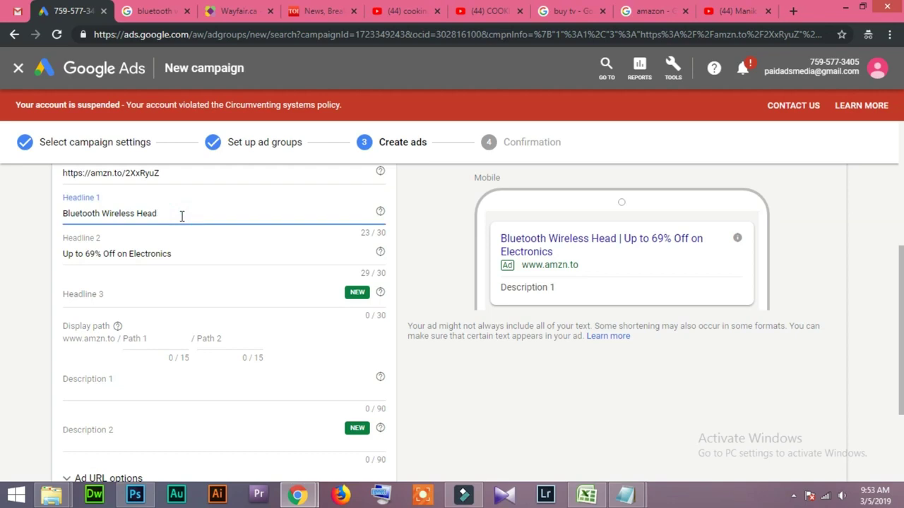
text(Phone)
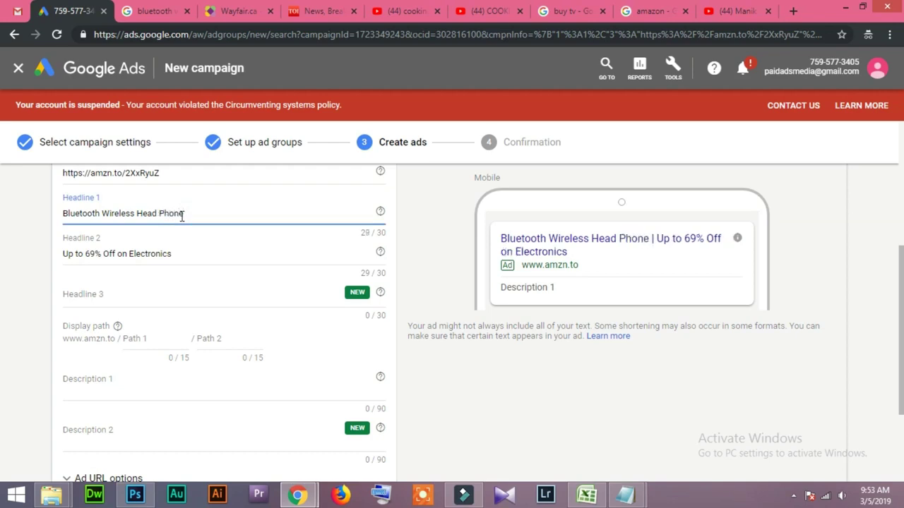
click(1, 280)
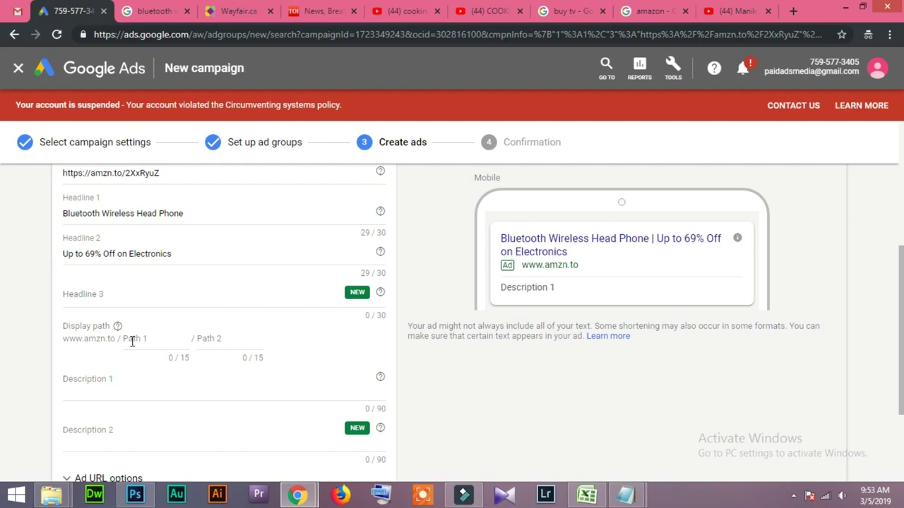
Fill Description 1 with "Big Sound. Small Package, Upto 18Hours of Play Time" copied from the Title Amazon notes in Notepad
scroll(62, 390, down, 1)
click(87, 320)
click(624, 494)
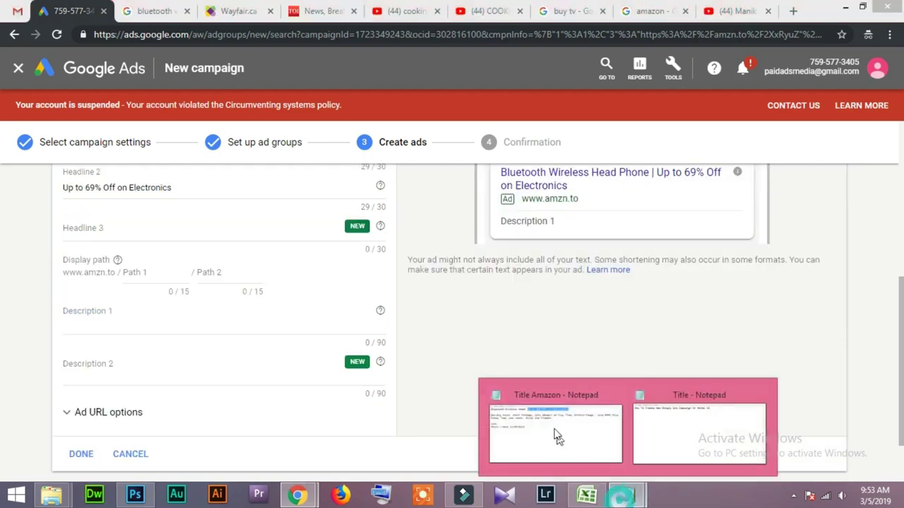
click(576, 426)
click(391, 288)
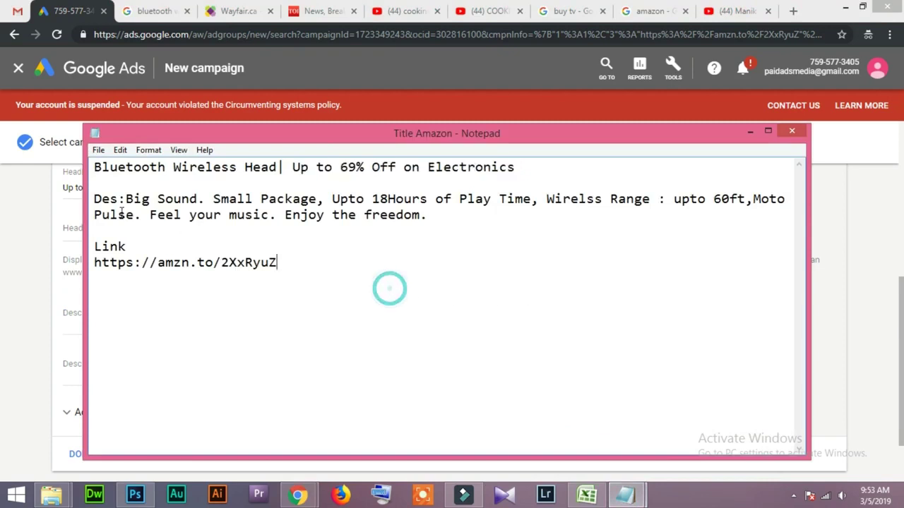
drag(126, 200, 531, 199)
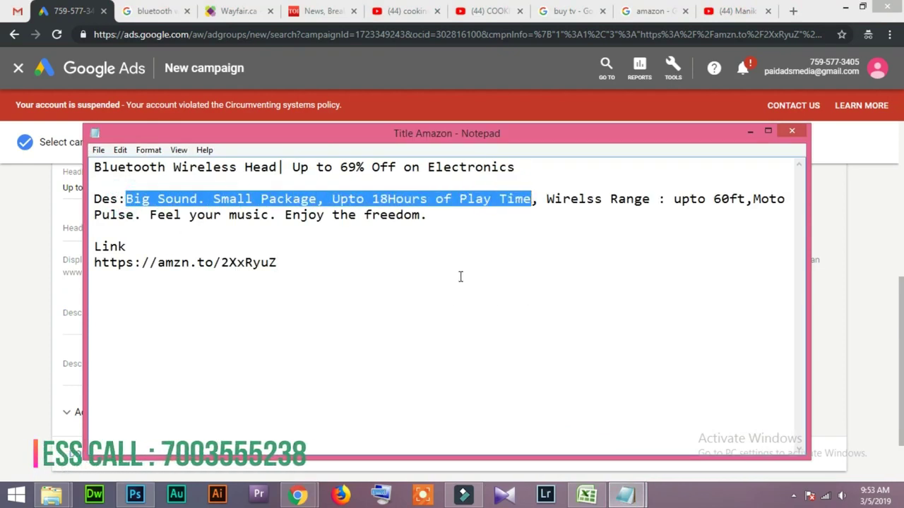
key(ctrl+c)
key(alt+Tab)
click(110, 327)
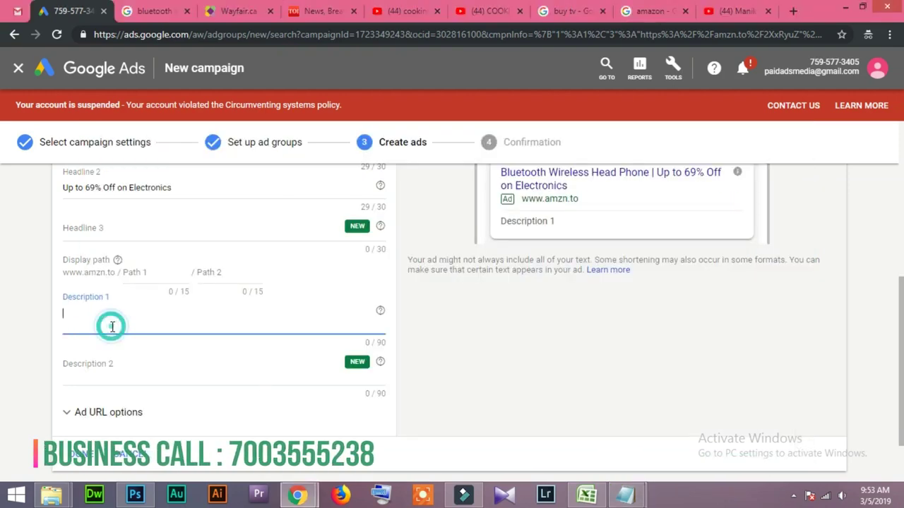
key(ctrl+v)
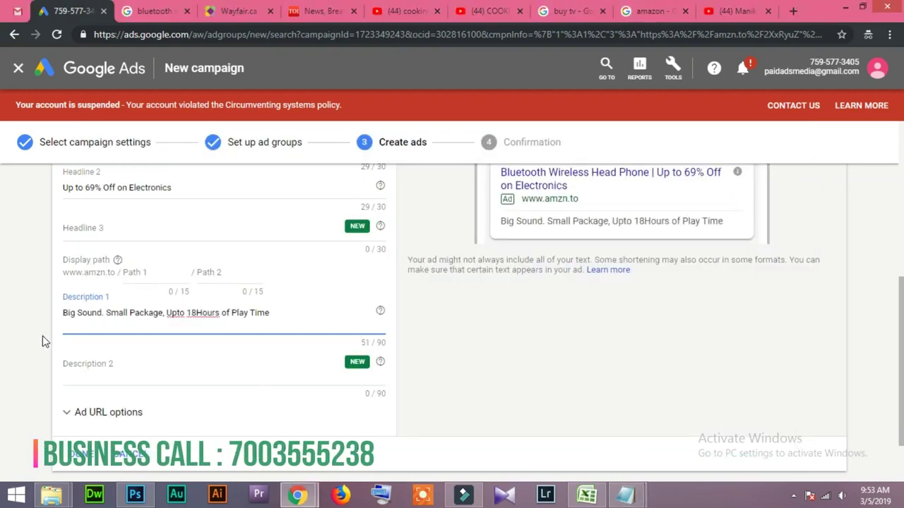
Fill Description 2 with the rest of the Notepad description, "Wirelss Range : upto 60ft,Moto Pulse. Feel your music. Enjoy the freedom."
key(alt+Tab)
click(548, 238)
drag(546, 198, 525, 233)
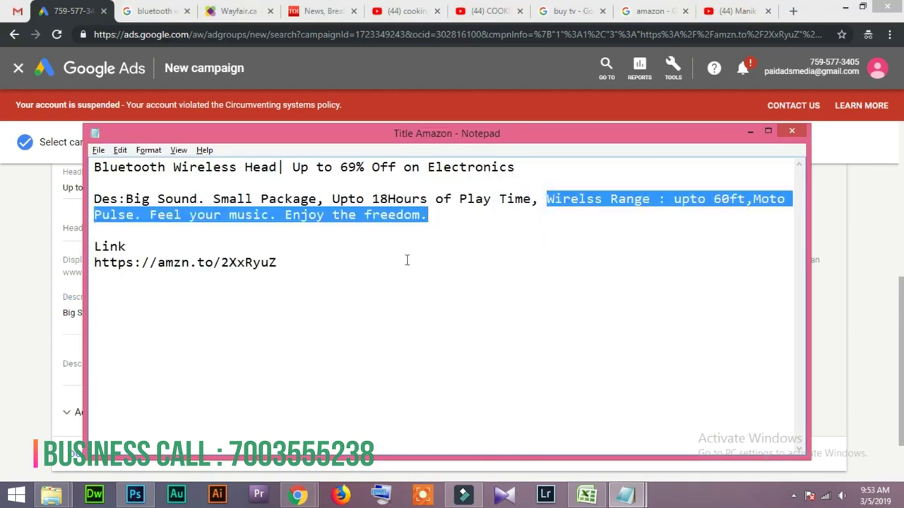
click(11, 310)
click(161, 369)
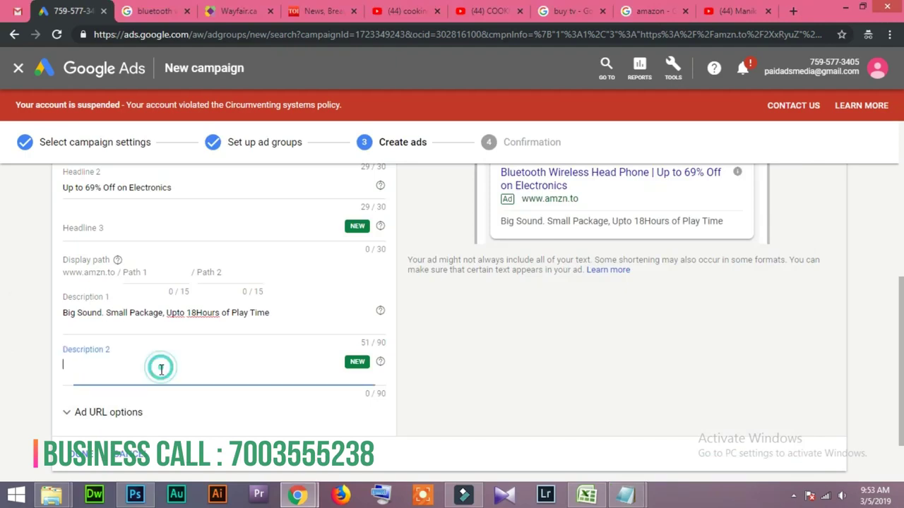
key(ctrl+v)
click(10, 360)
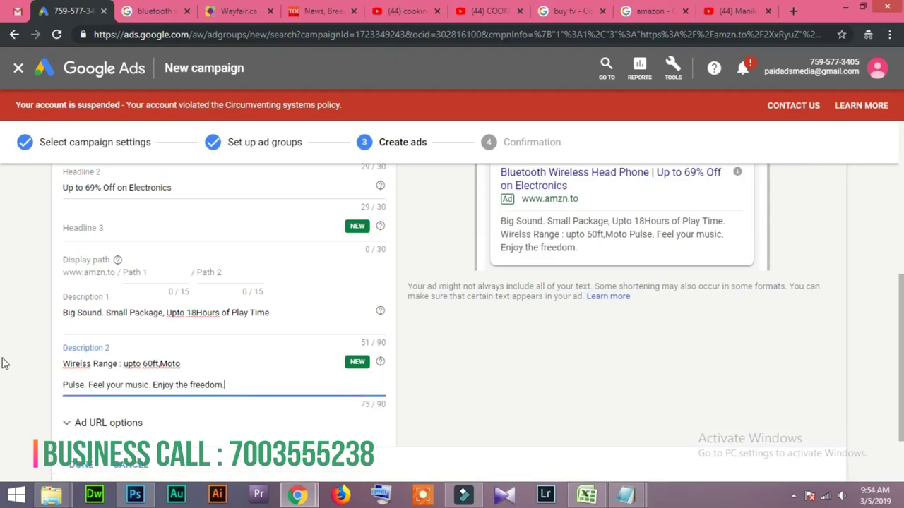
Review the filled-in text ad with its preview and inspect the Ad URL options, leaving that section collapsed
scroll(615, 393, up, 1)
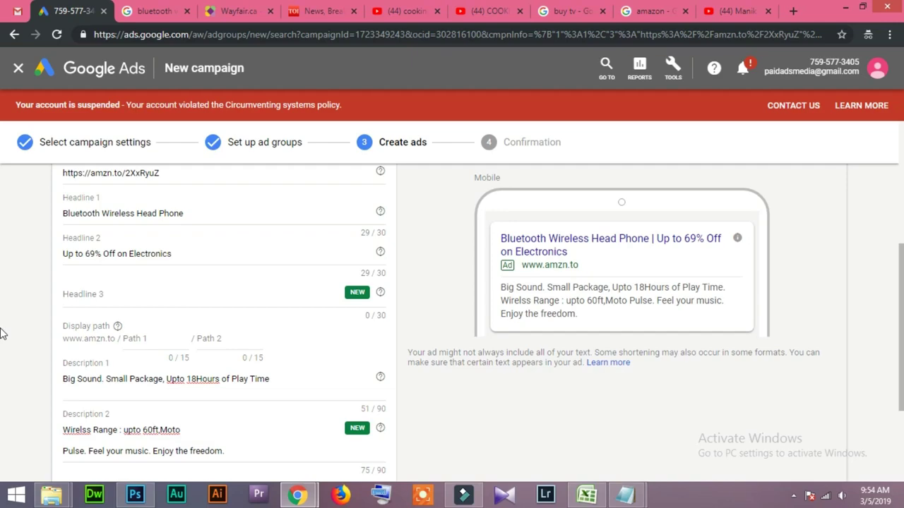
scroll(3, 353, down, 2)
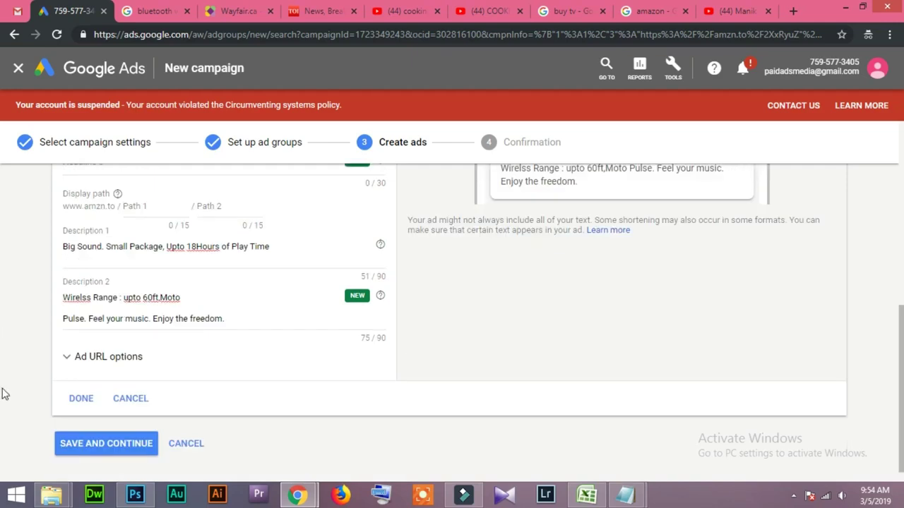
click(78, 356)
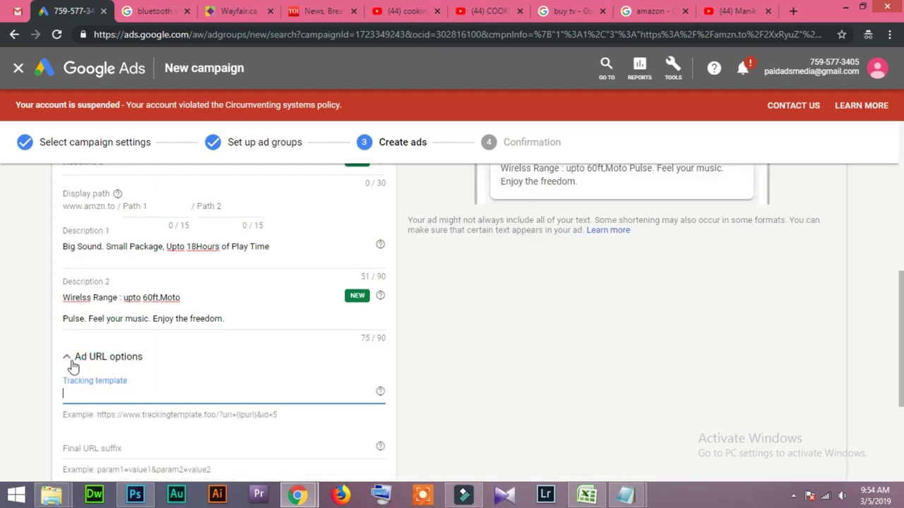
click(66, 357)
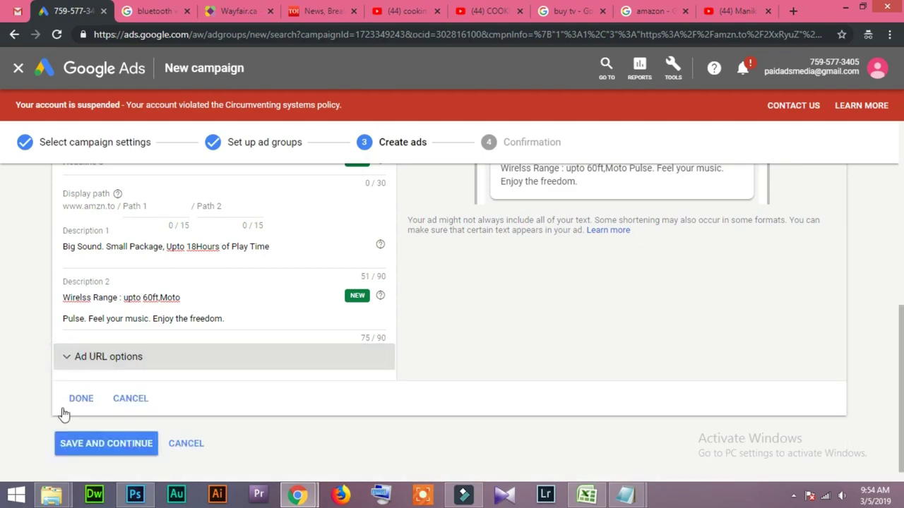
Submit the text ad for saving and review the policy issues reported for its wording
click(78, 443)
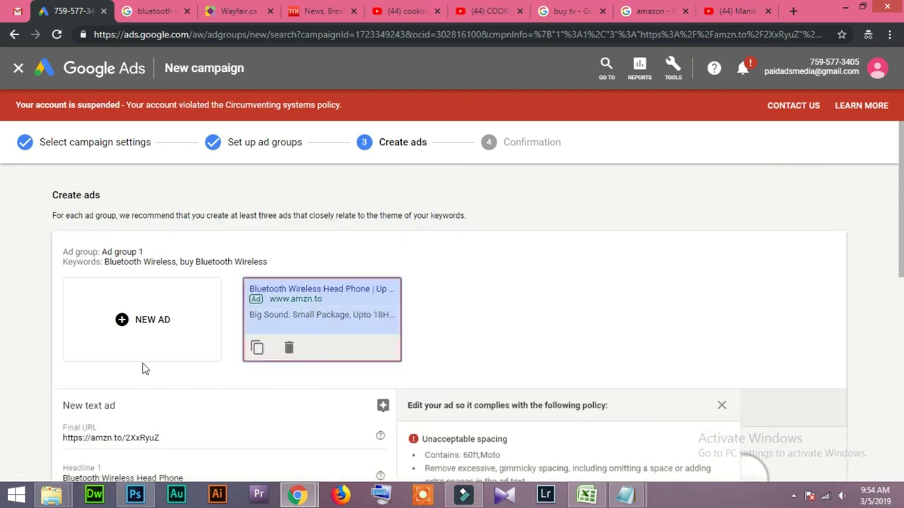
scroll(63, 360, down, 1)
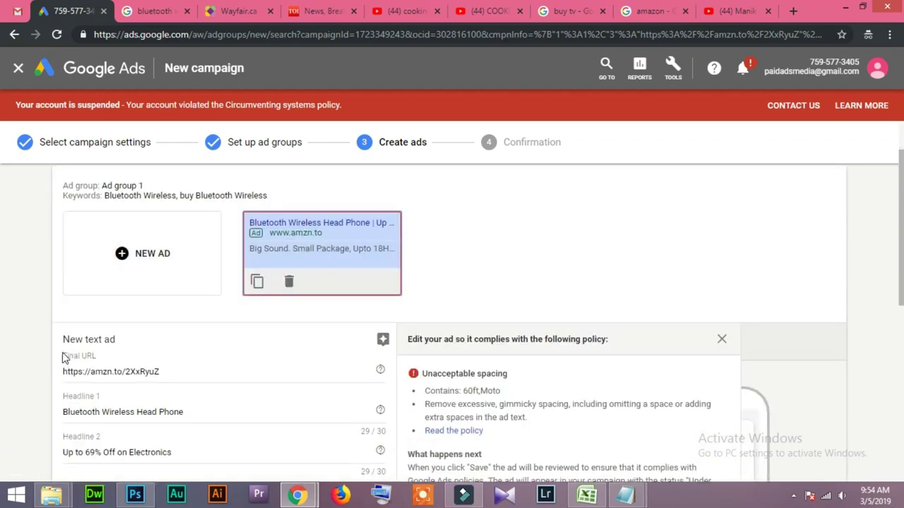
scroll(62, 358, down, 2)
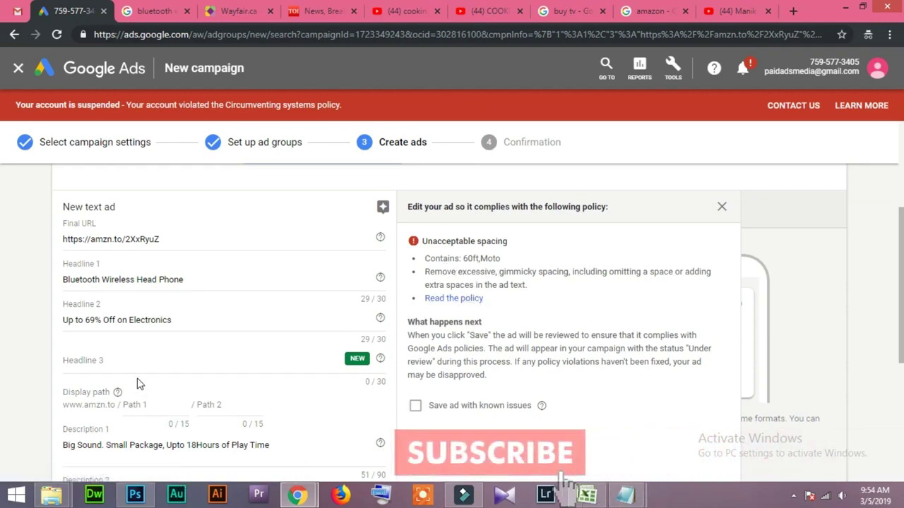
scroll(163, 430, down, 2)
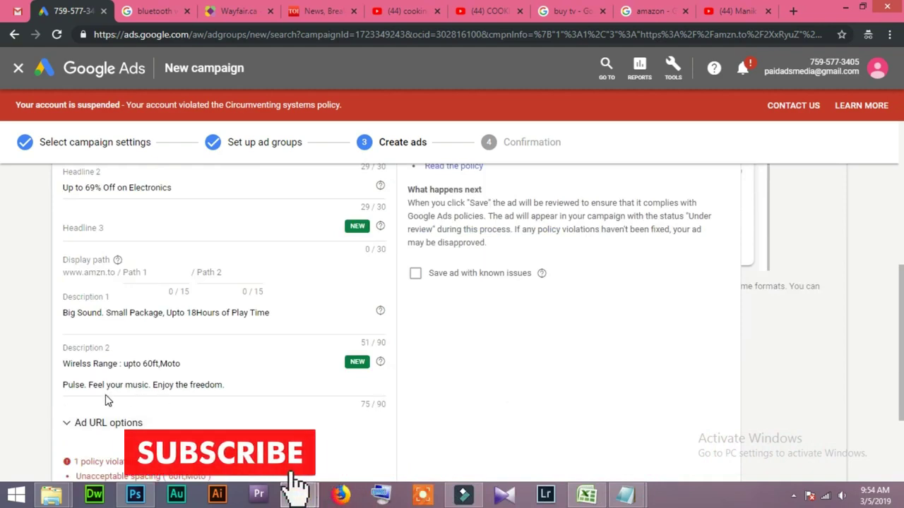
scroll(190, 390, down, 2)
scroll(132, 350, up, 1)
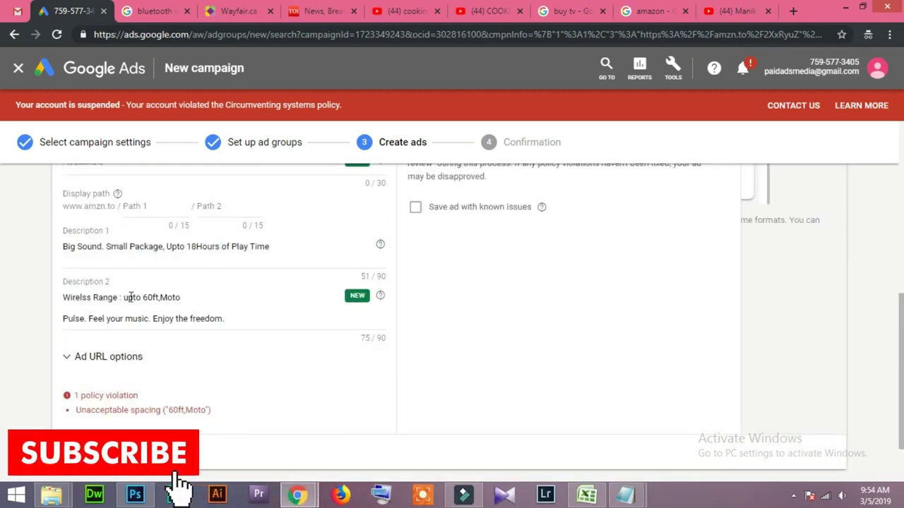
Delete "Wirelss Range : upto 60ft" from the start of Description 2 and join the remaining text onto one line
drag(159, 297, 45, 305)
key(BackSpace)
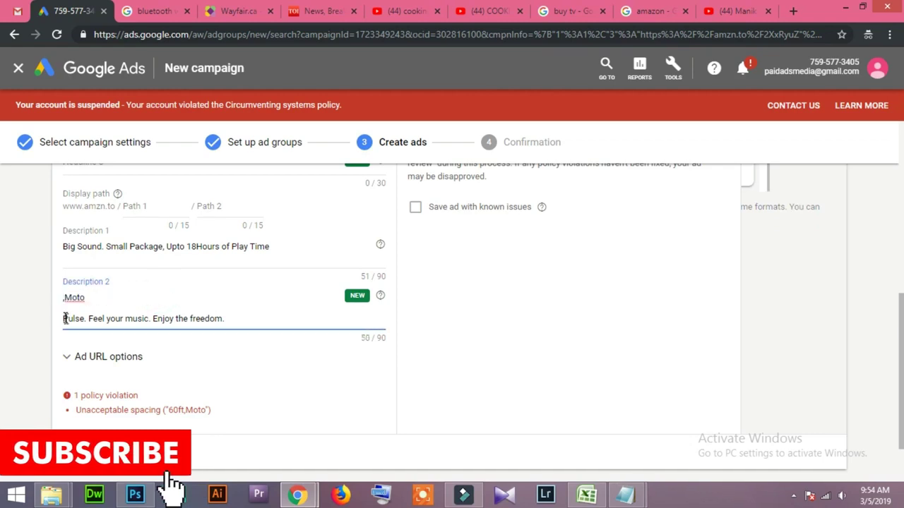
click(68, 319)
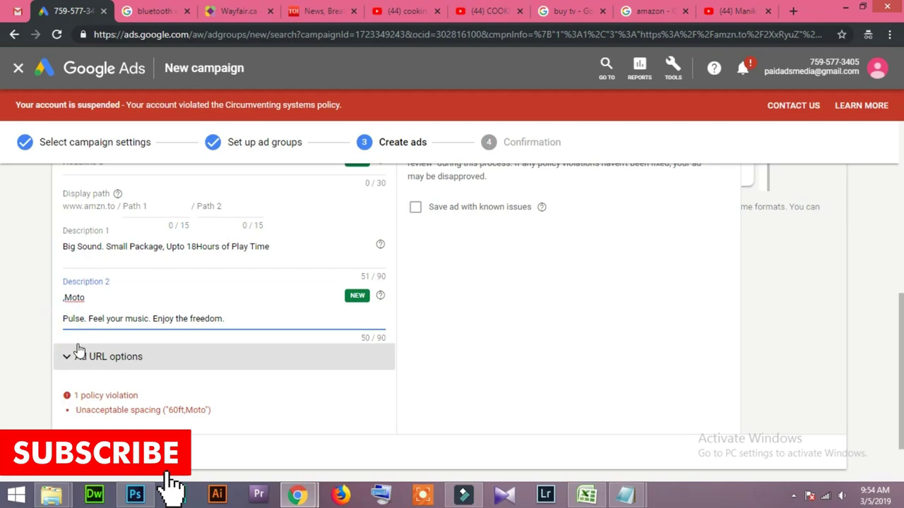
key(BackSpace)
click(20, 328)
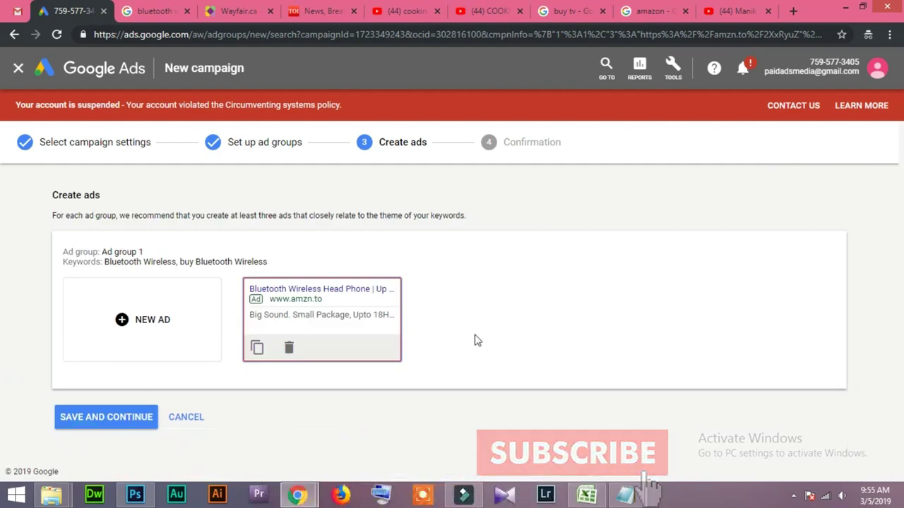
Resubmit the ad for a policy check and remove the leading comma so Description 2 reads "Moto Pulse. Feel your music. Enjoy the freedom."
click(115, 422)
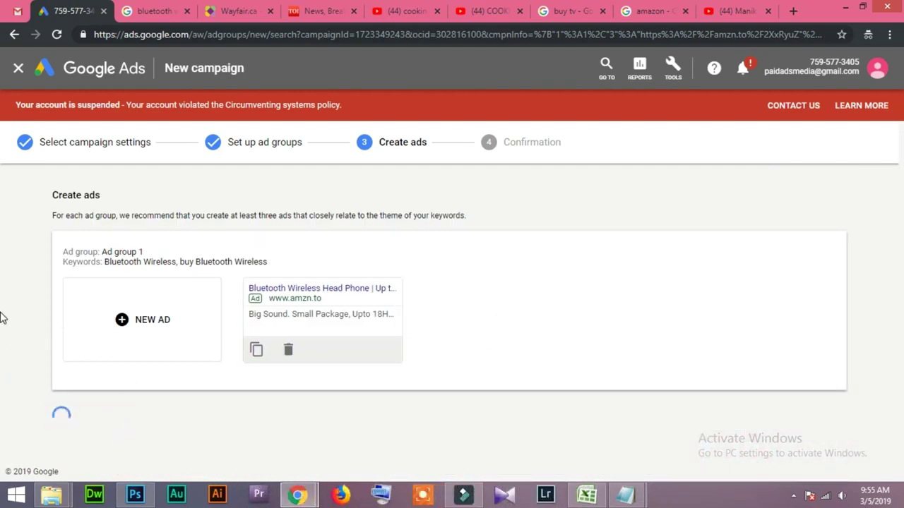
click(372, 312)
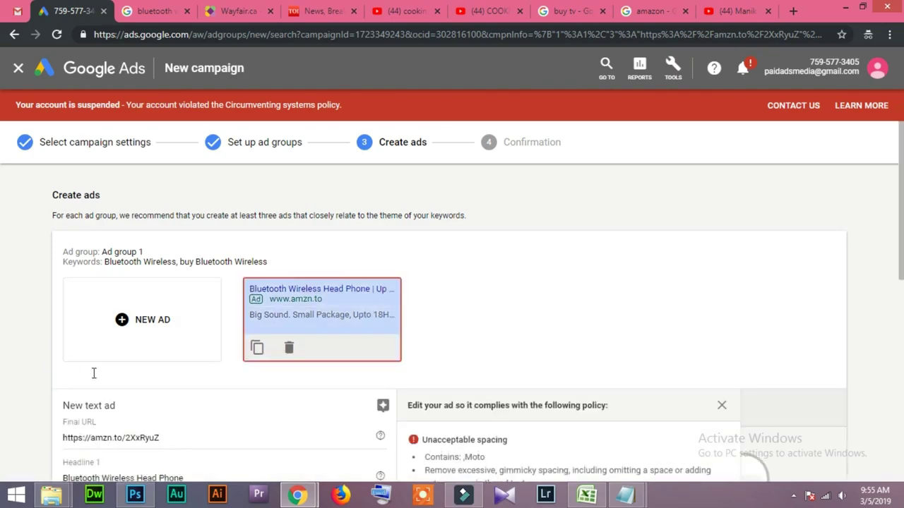
scroll(93, 371, down, 3)
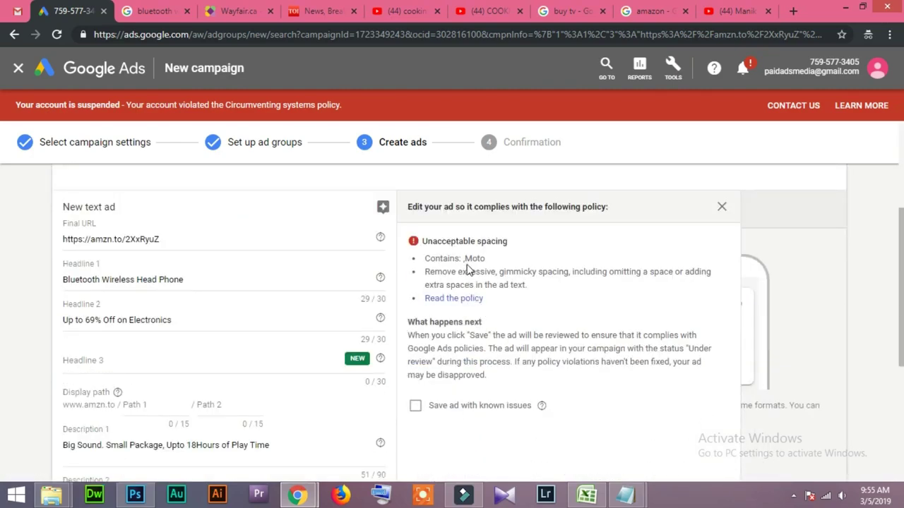
scroll(96, 353, down, 2)
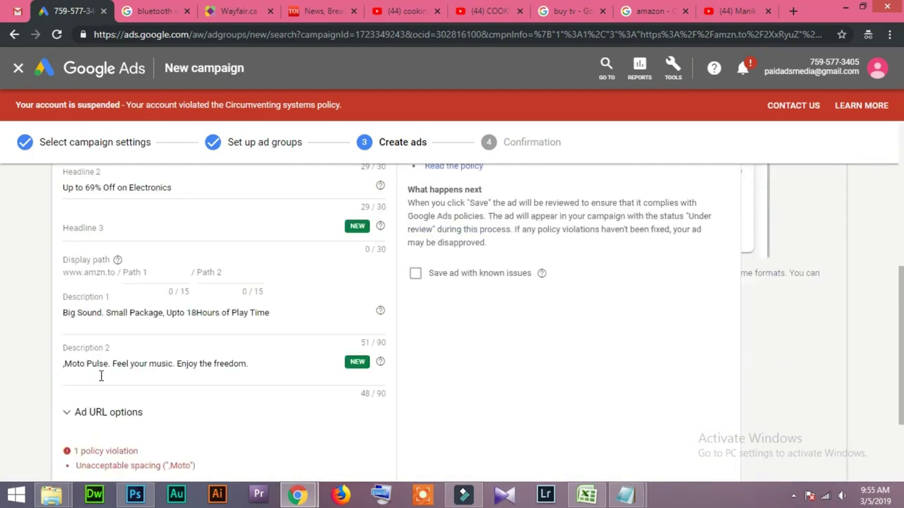
click(66, 361)
key(BackSpace)
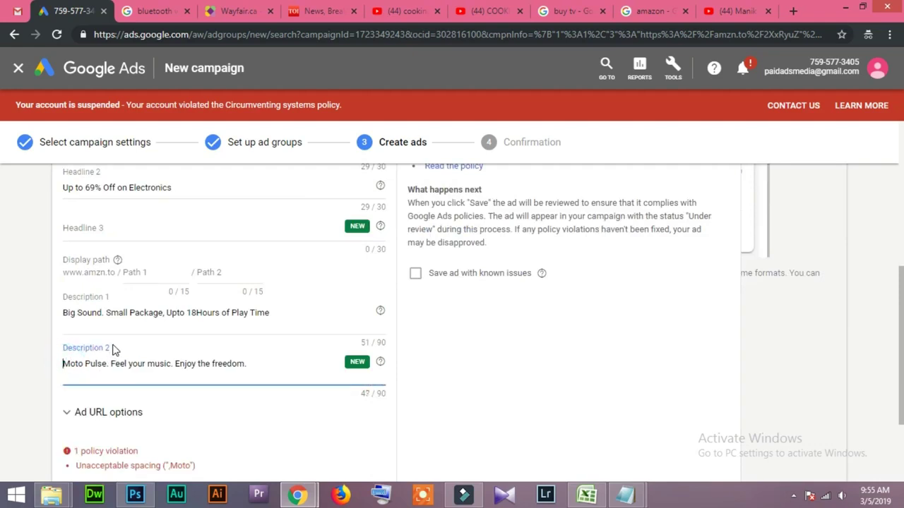
click(15, 373)
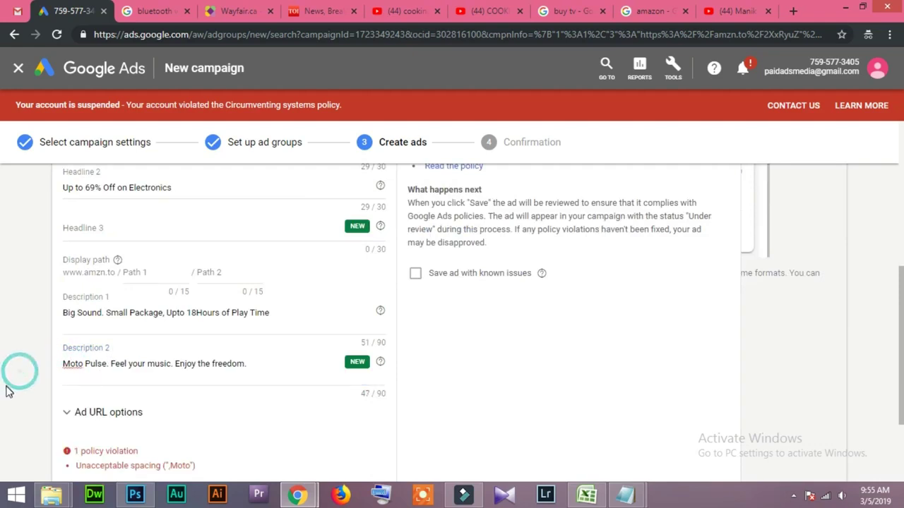
Save the corrected ad to complete the campaign setup and continue from the confirmation summary to the campaign
scroll(22, 376, down, 2)
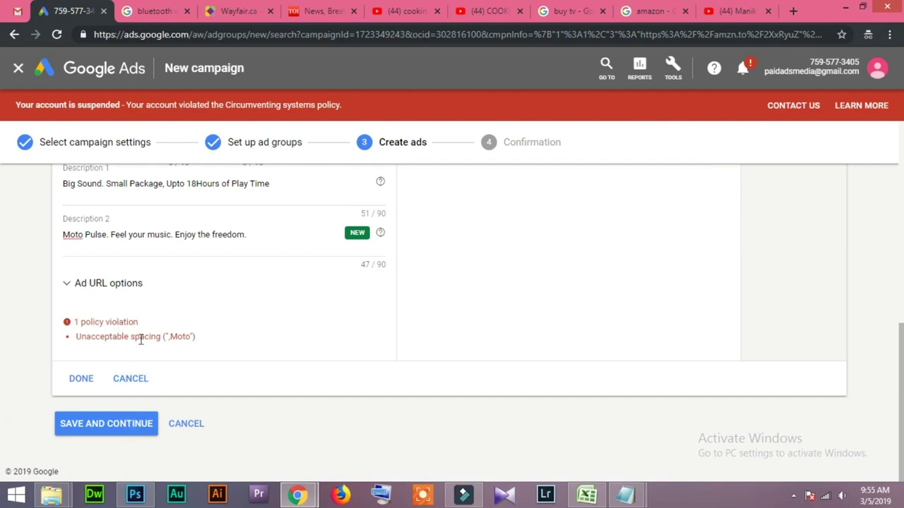
click(104, 429)
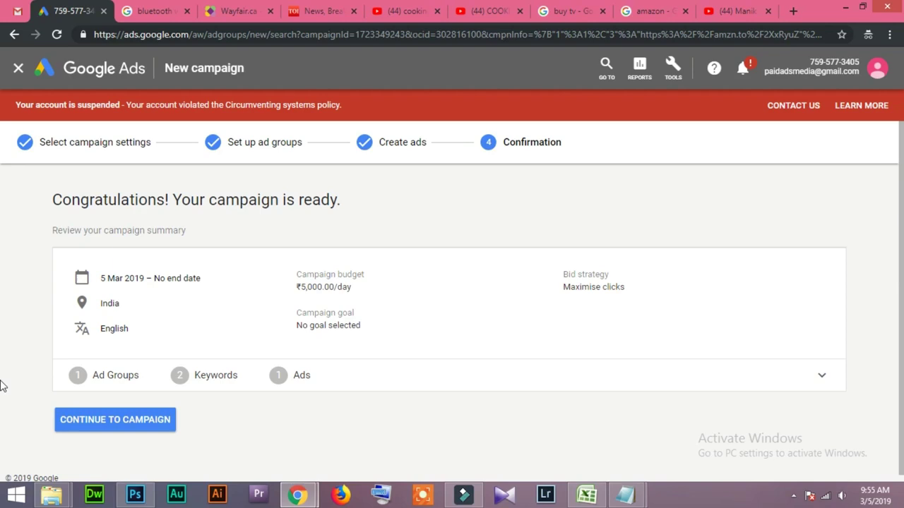
click(114, 425)
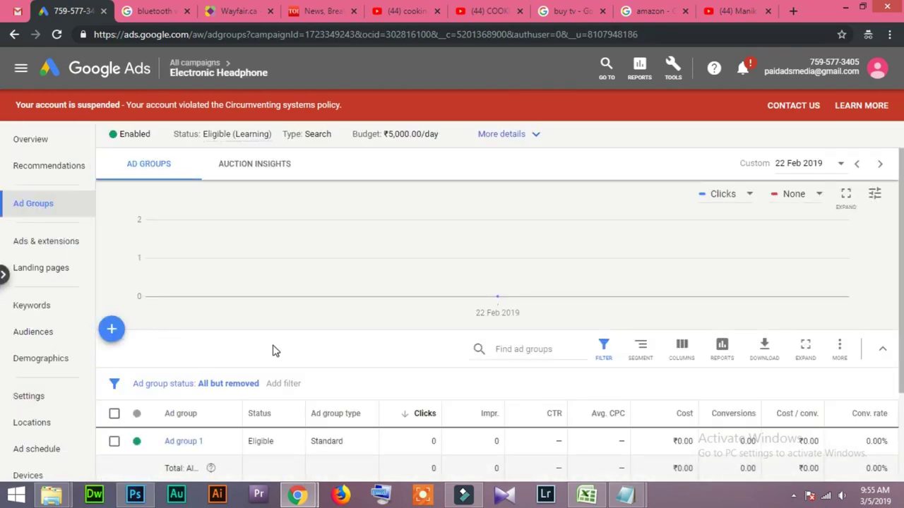
Look over the Electronic Headphone campaign's ad group table and its search keywords list
scroll(276, 353, down, 2)
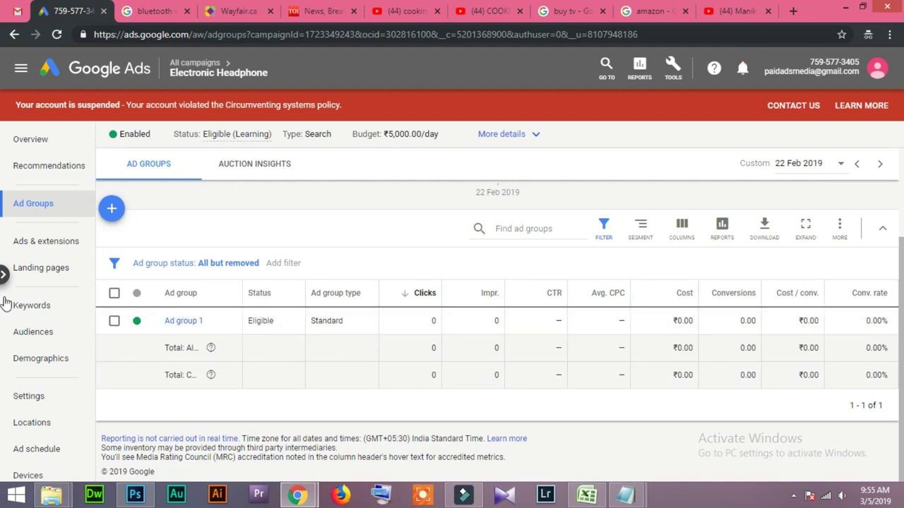
click(36, 308)
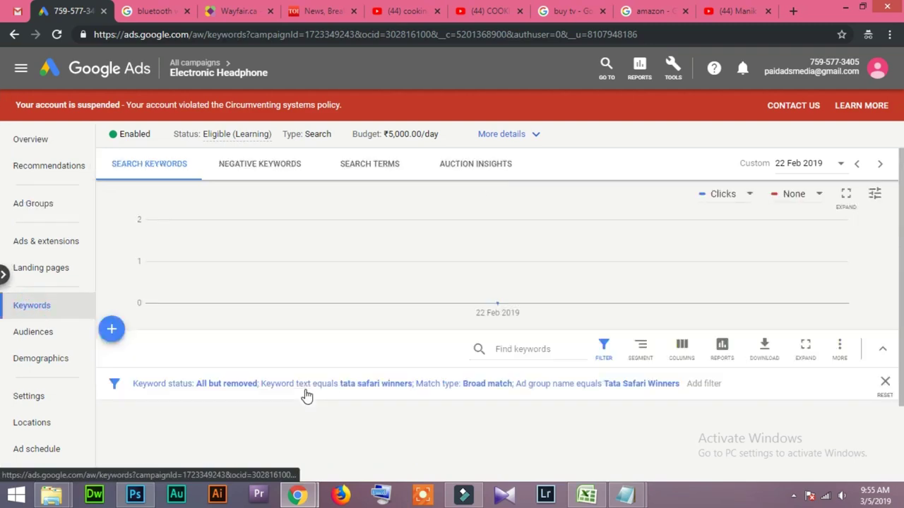
scroll(298, 379, down, 2)
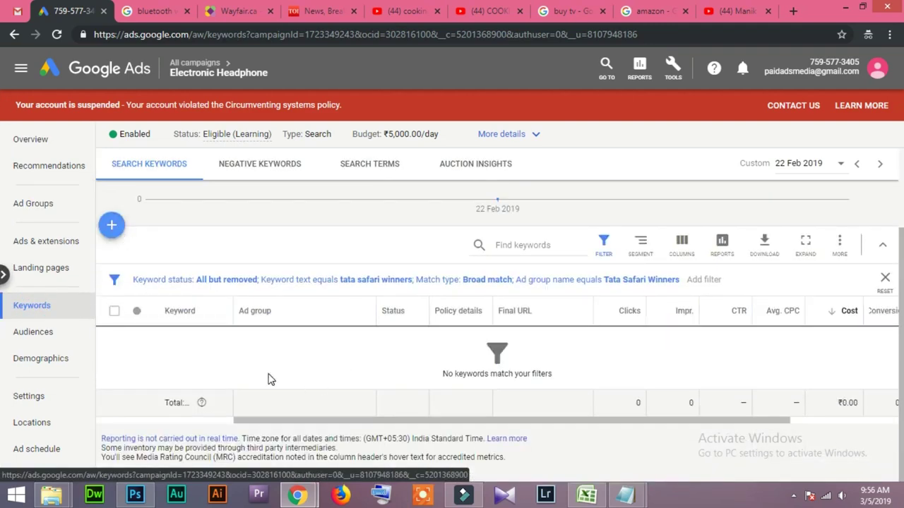
scroll(268, 377, up, 2)
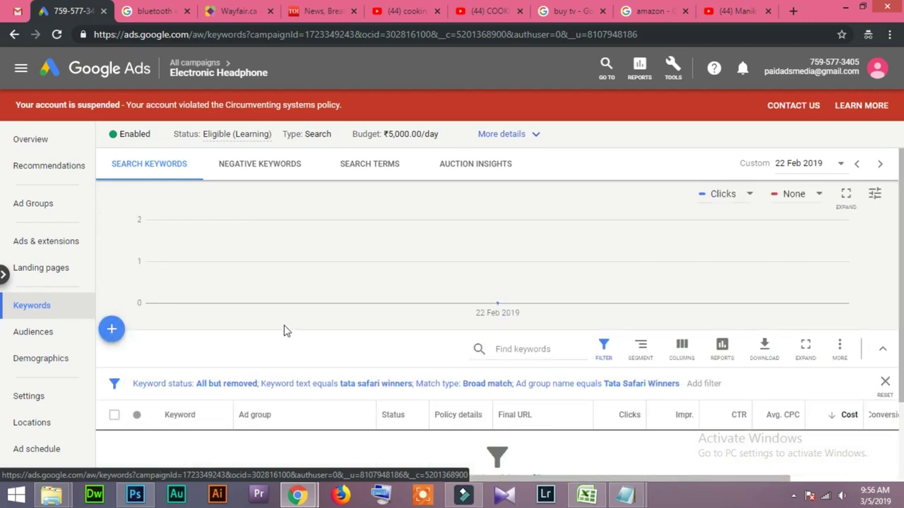